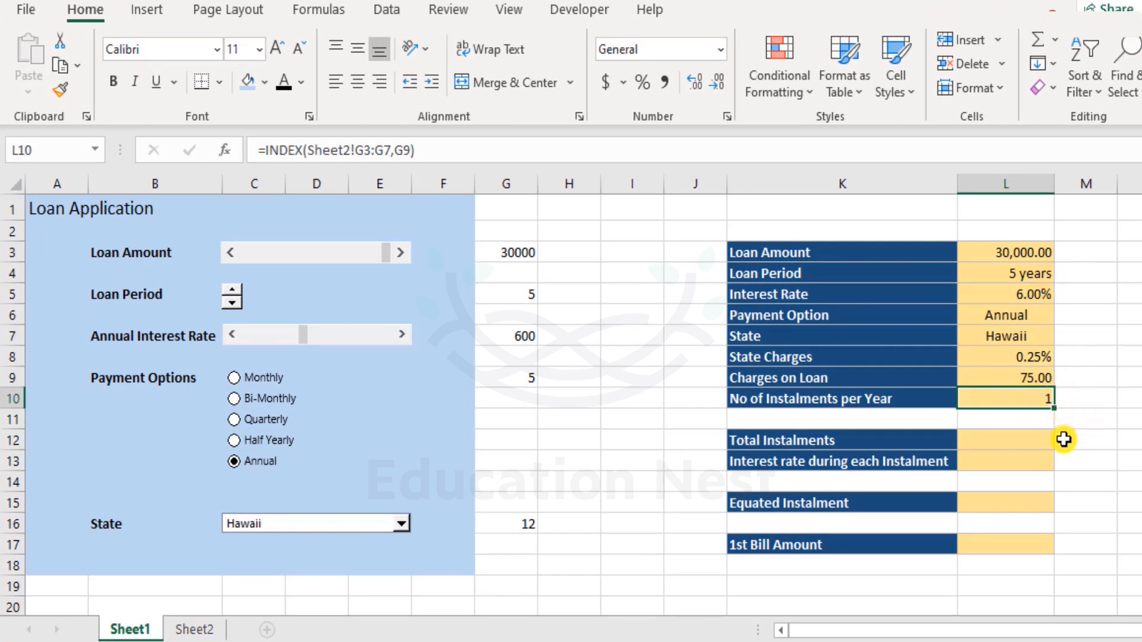
Step: Calculate Total Instalments in L12 by multiplying the loan period by the instalments per year with =L4*L10
left_click(1036, 439)
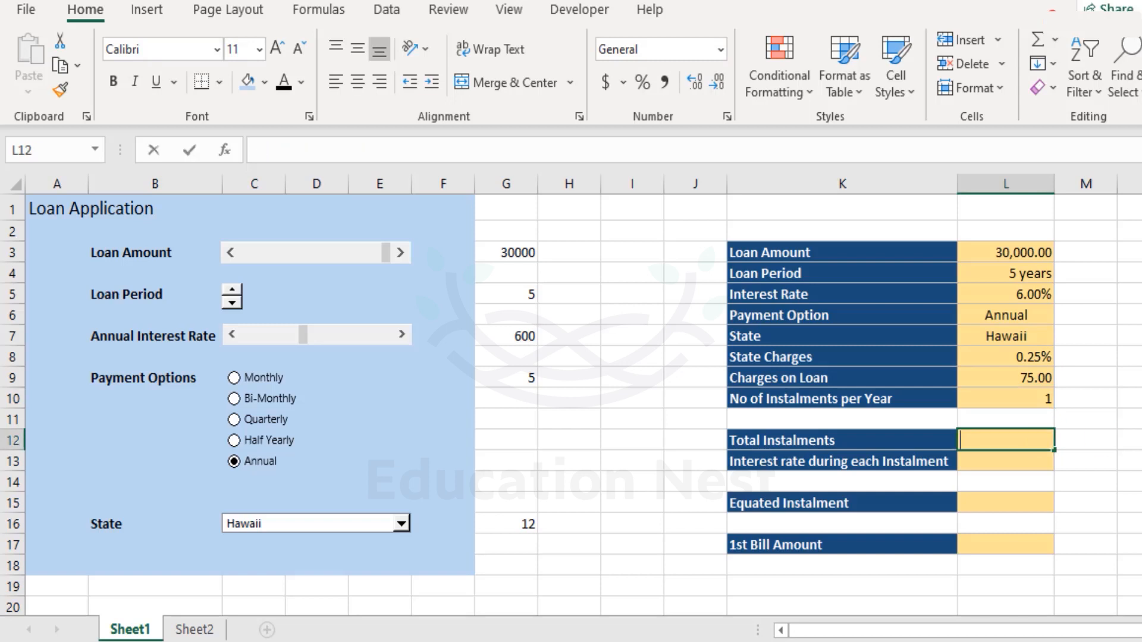
type("=")
left_click(1023, 275)
type("*")
left_click(1014, 399)
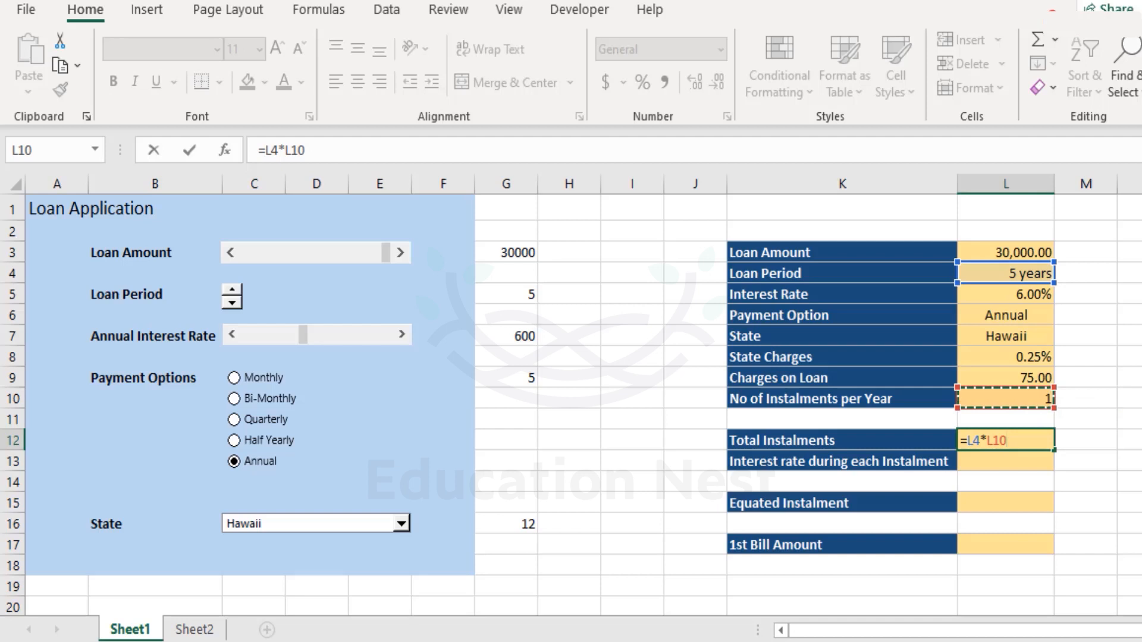
key("Return")
Step: Set the payment option to Monthly and check the Total Instalments formula in L12 against its source cells
left_click_drag(892, 440, 1018, 440)
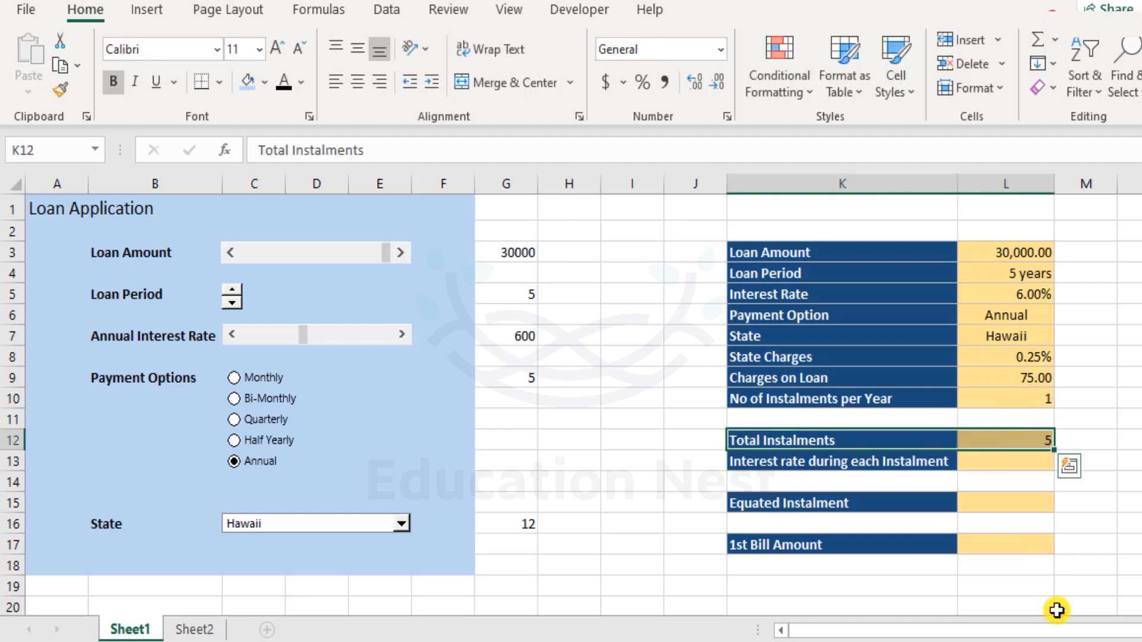
left_click(233, 378)
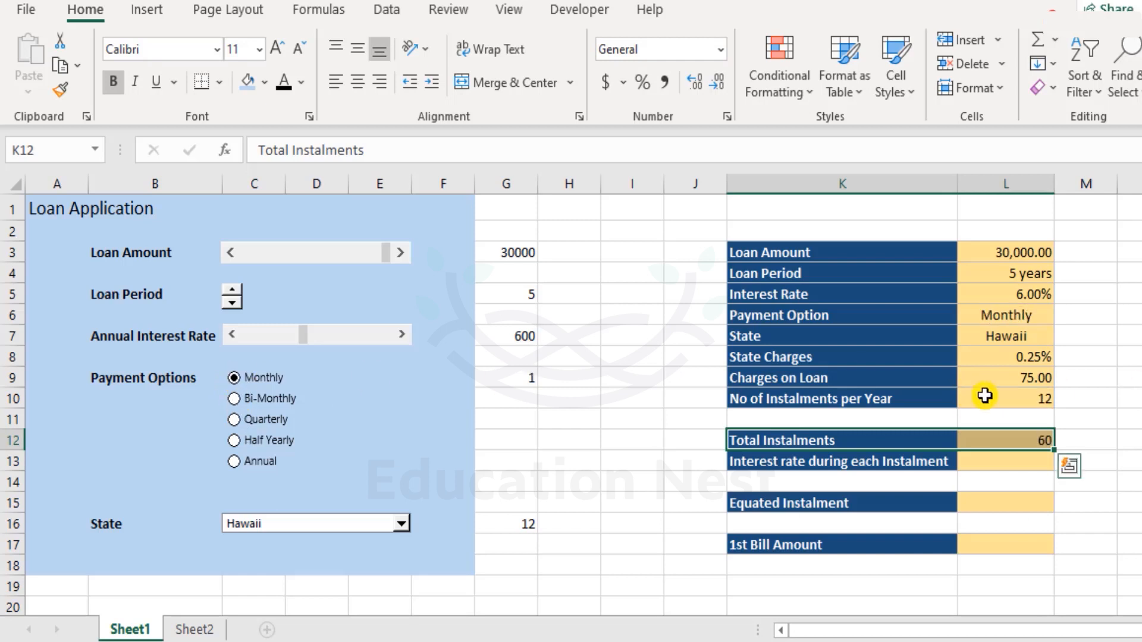
left_click(1009, 396)
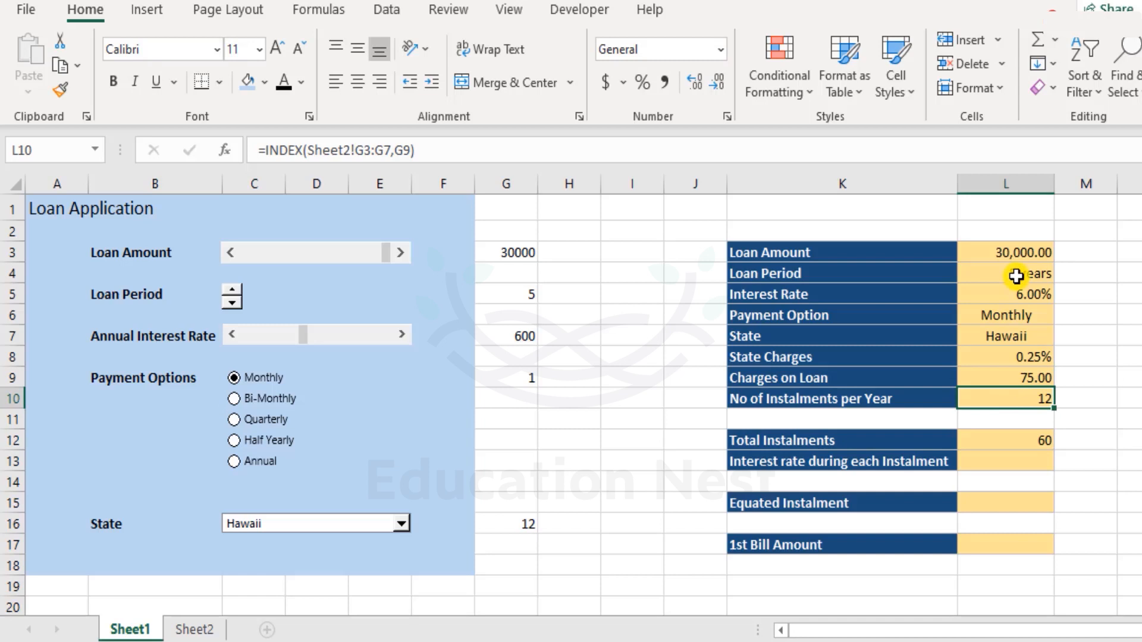
left_click(1027, 441)
double_click(1028, 441)
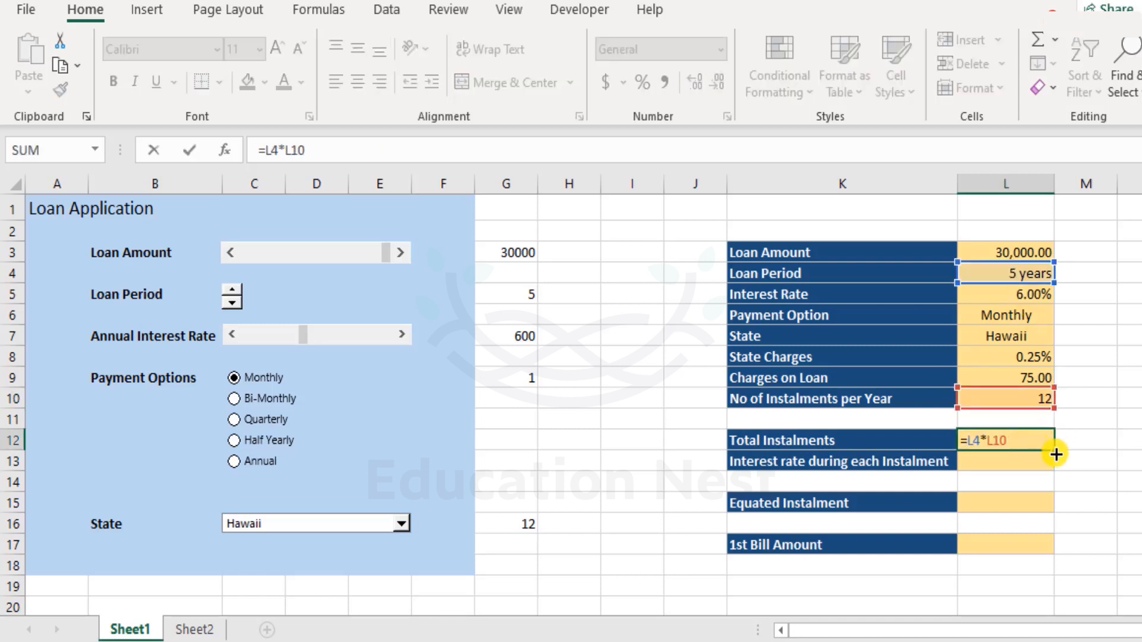
key("ctrl+Return")
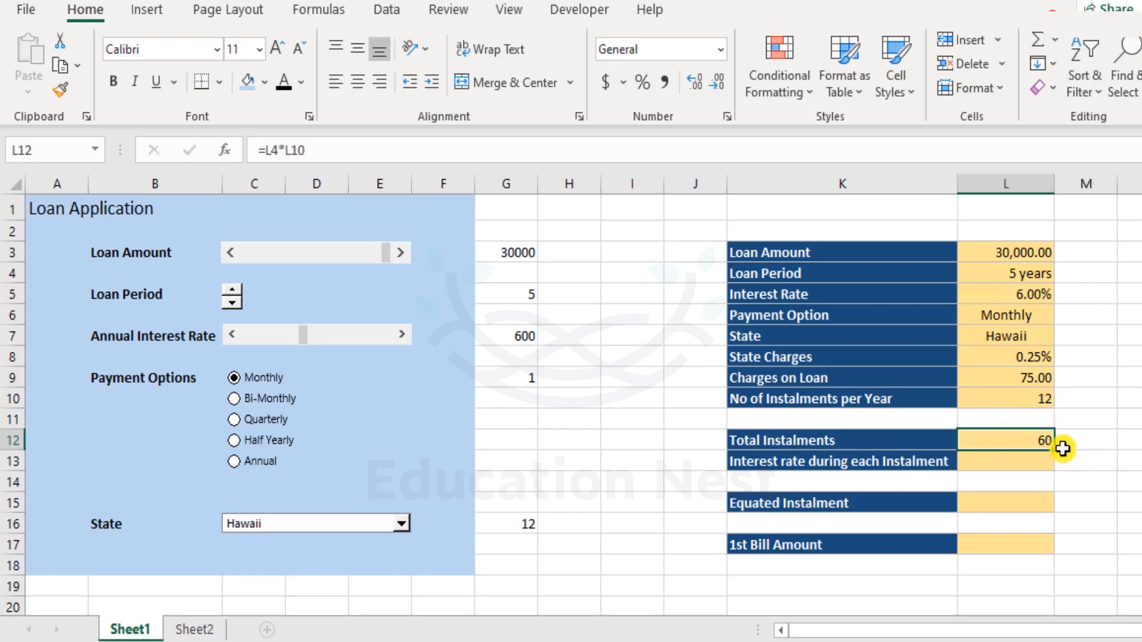
left_click(1086, 426)
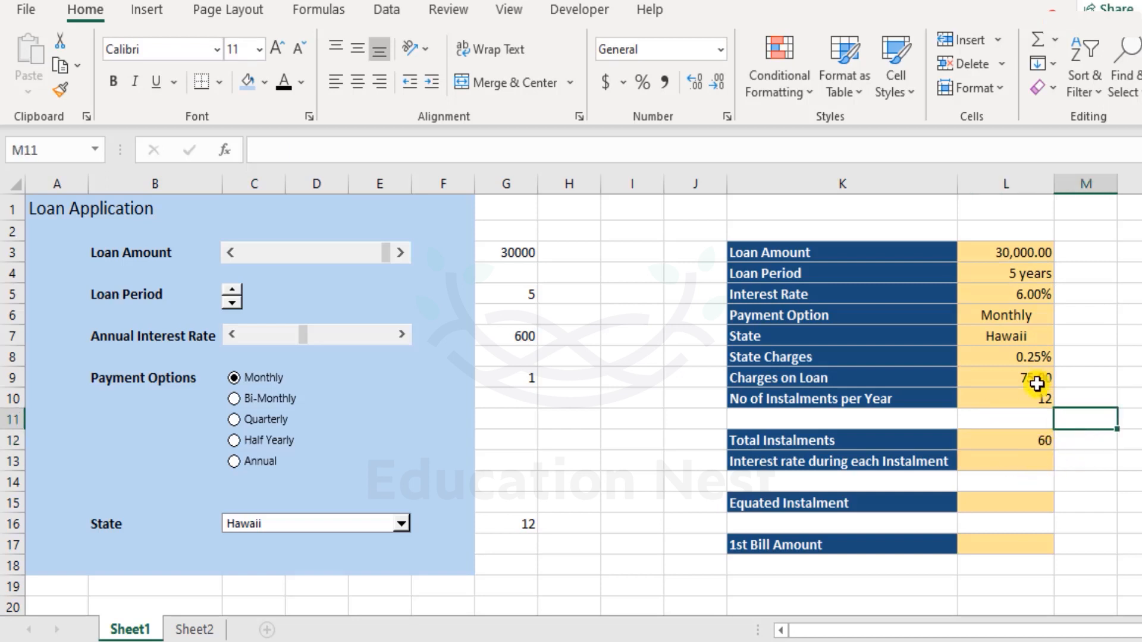
Step: Rename the Interest Rate label in K5 to "Annual Interest Rate"
left_click(1041, 297)
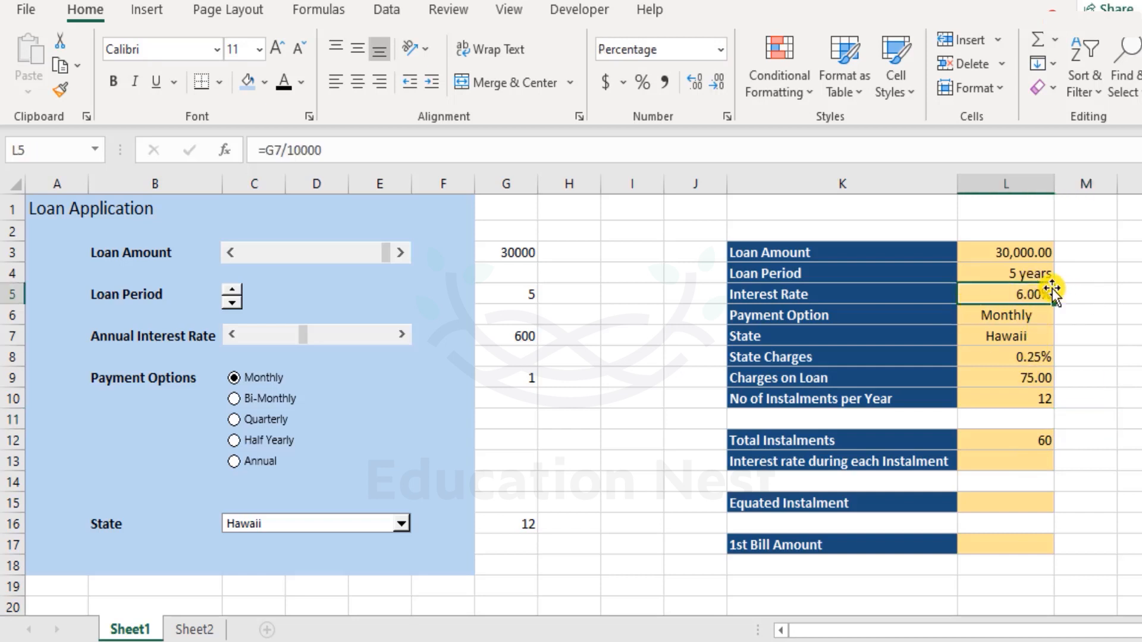
double_click(912, 296)
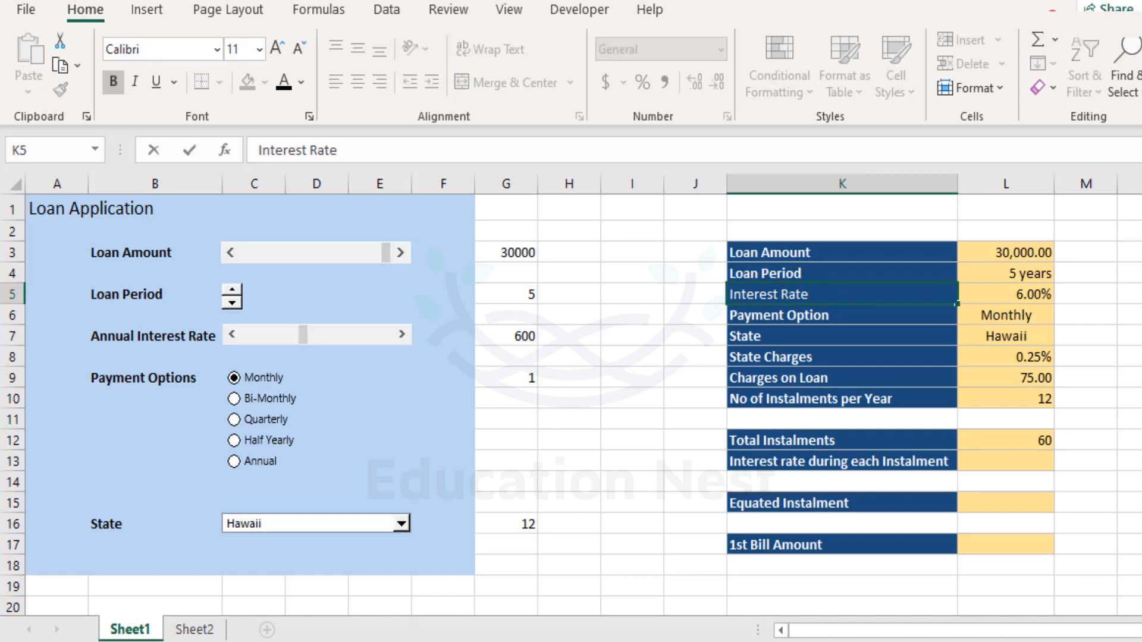
type("Annual")
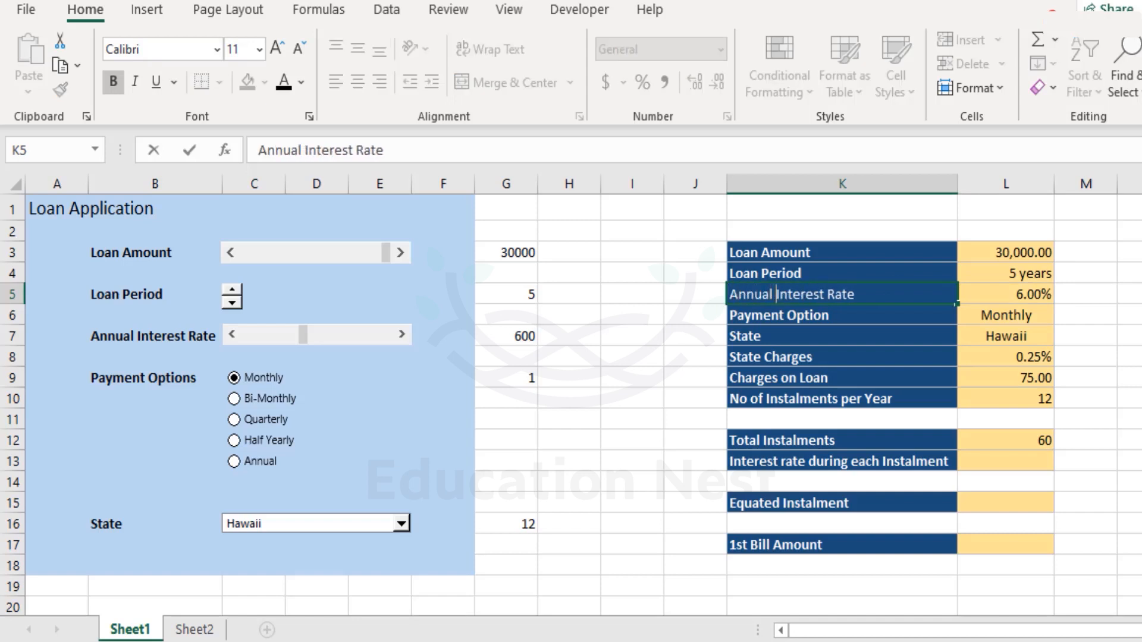
key("Return")
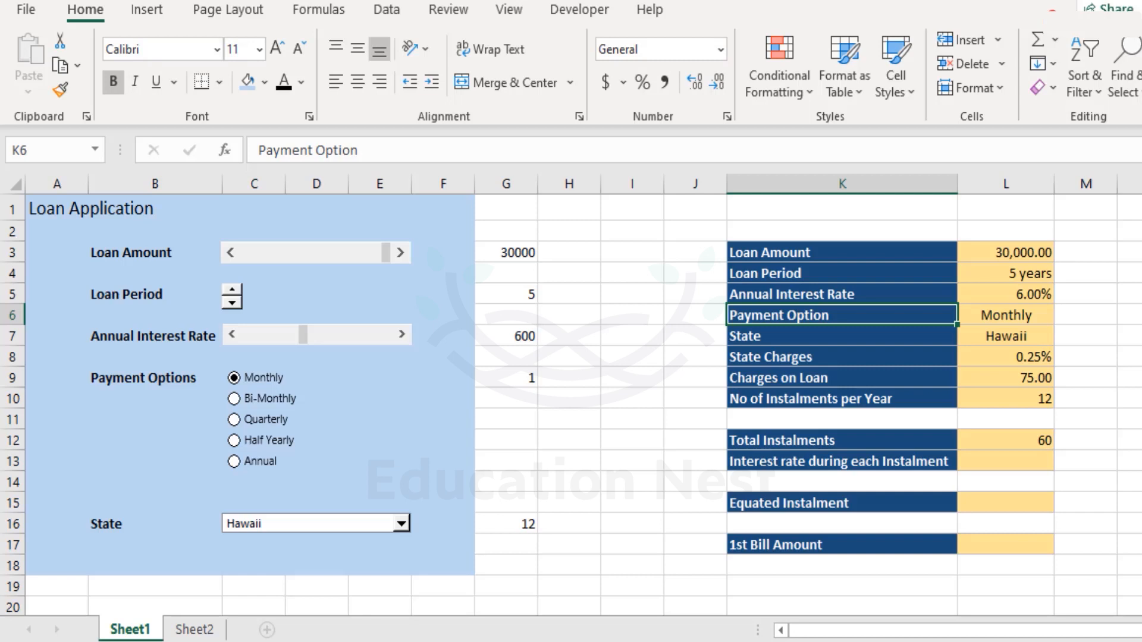
Step: Calculate the interest rate during each instalment in L13 by dividing the annual rate by the instalments per year with =L5/L10
left_click(1038, 297)
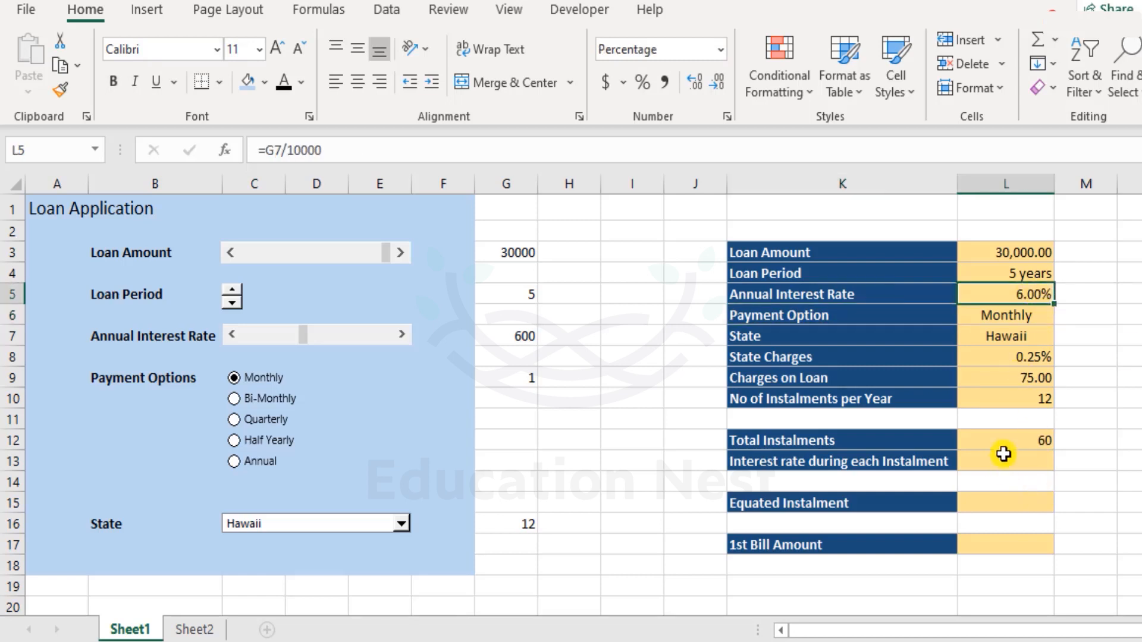
left_click(1044, 463)
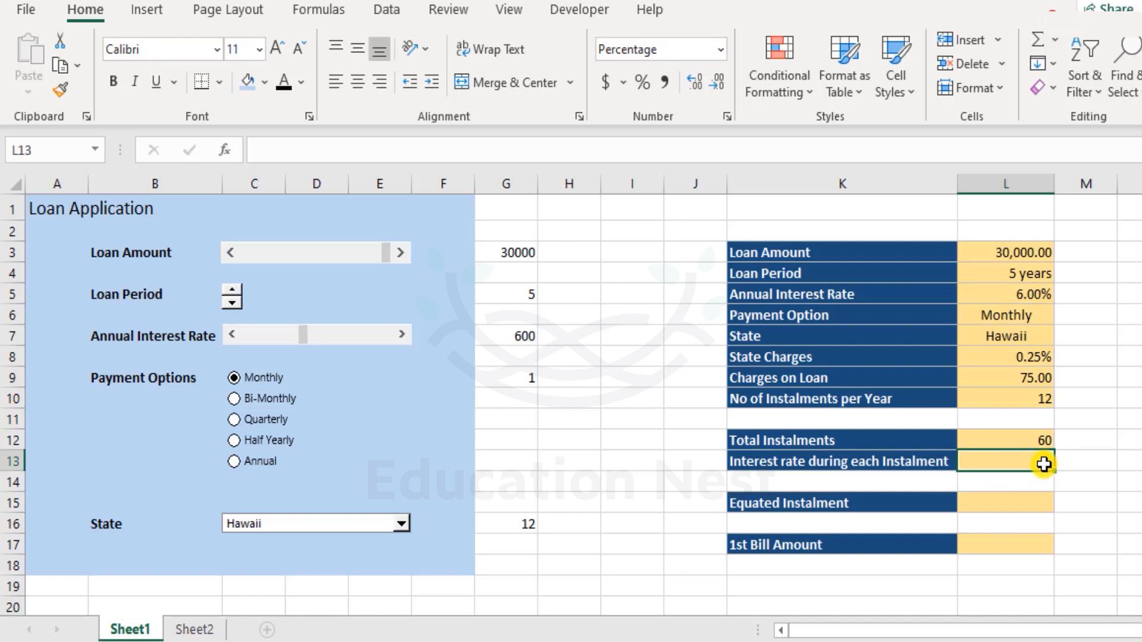
type("=")
left_click(1027, 294)
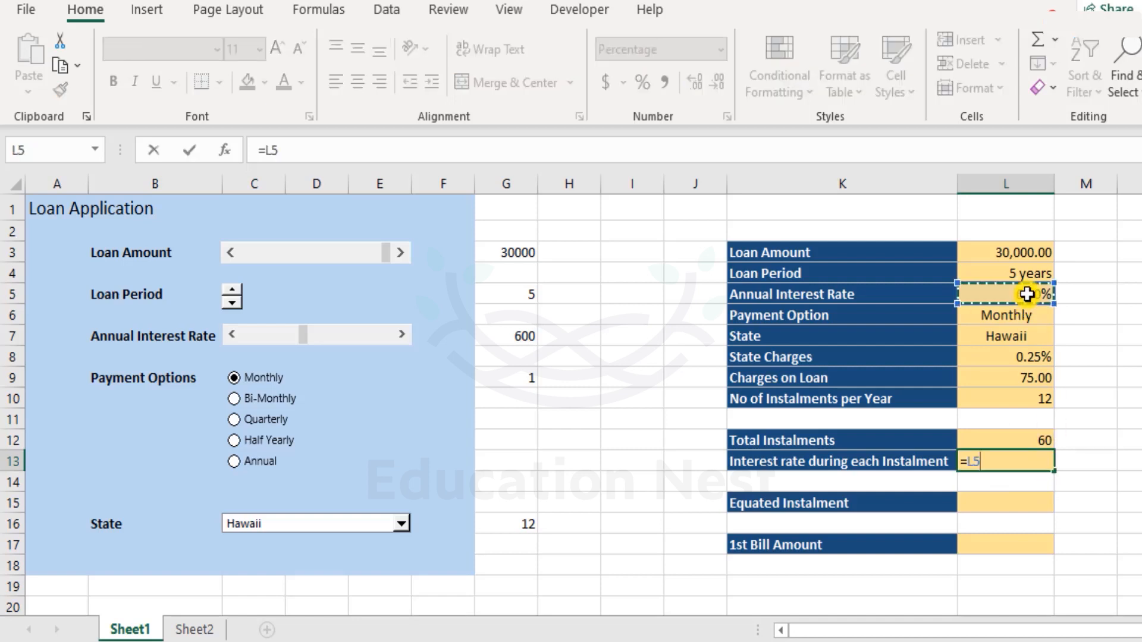
type("/")
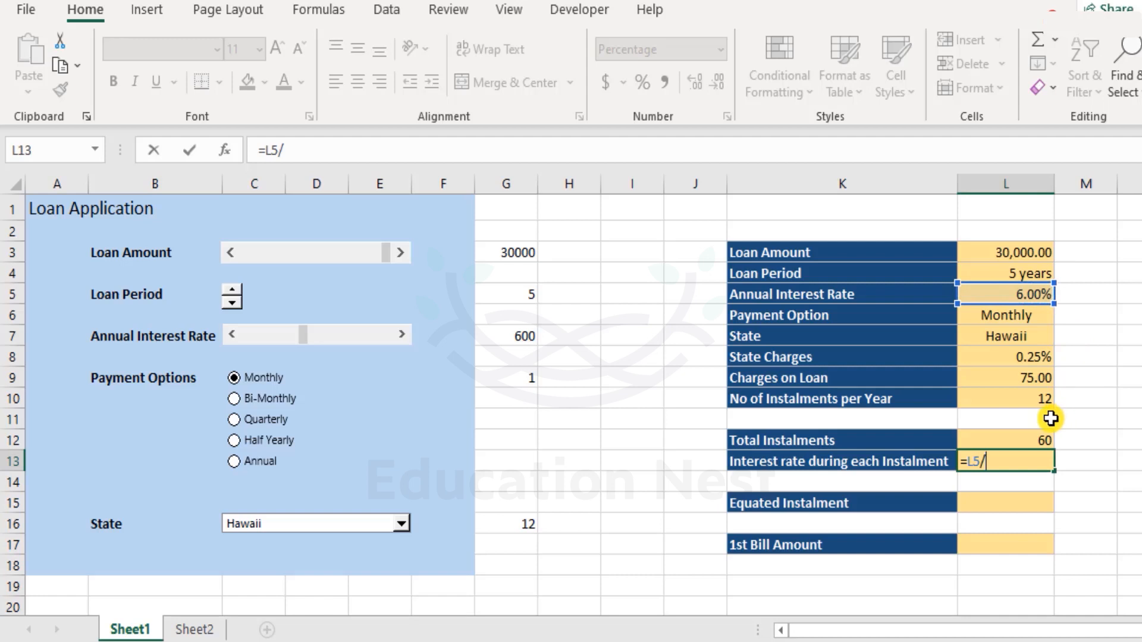
left_click(1020, 397)
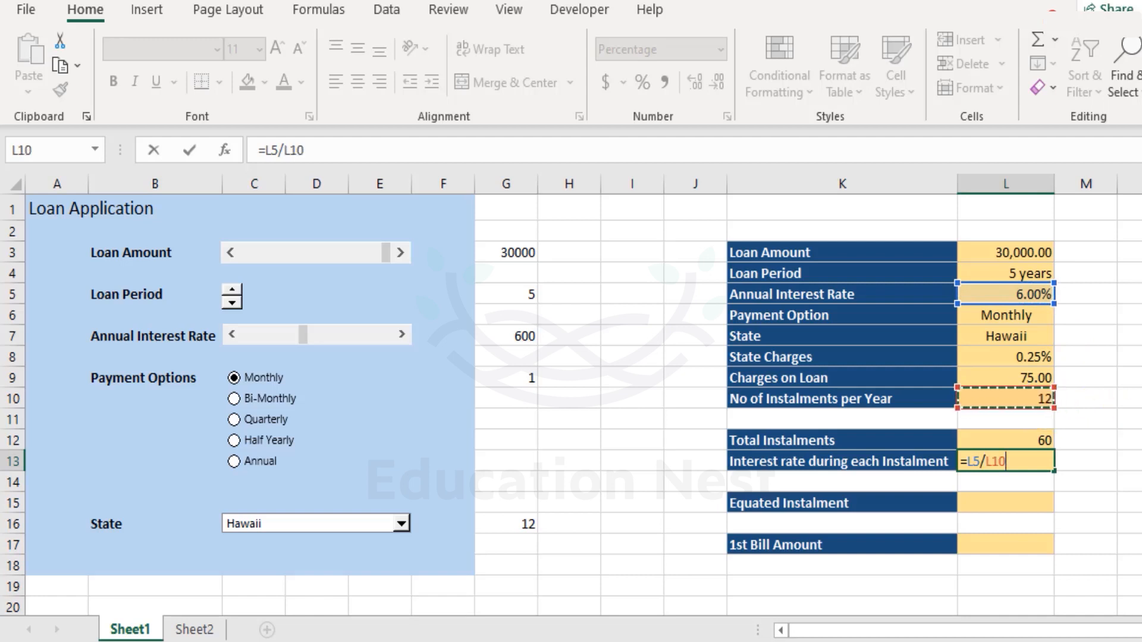
key("Return")
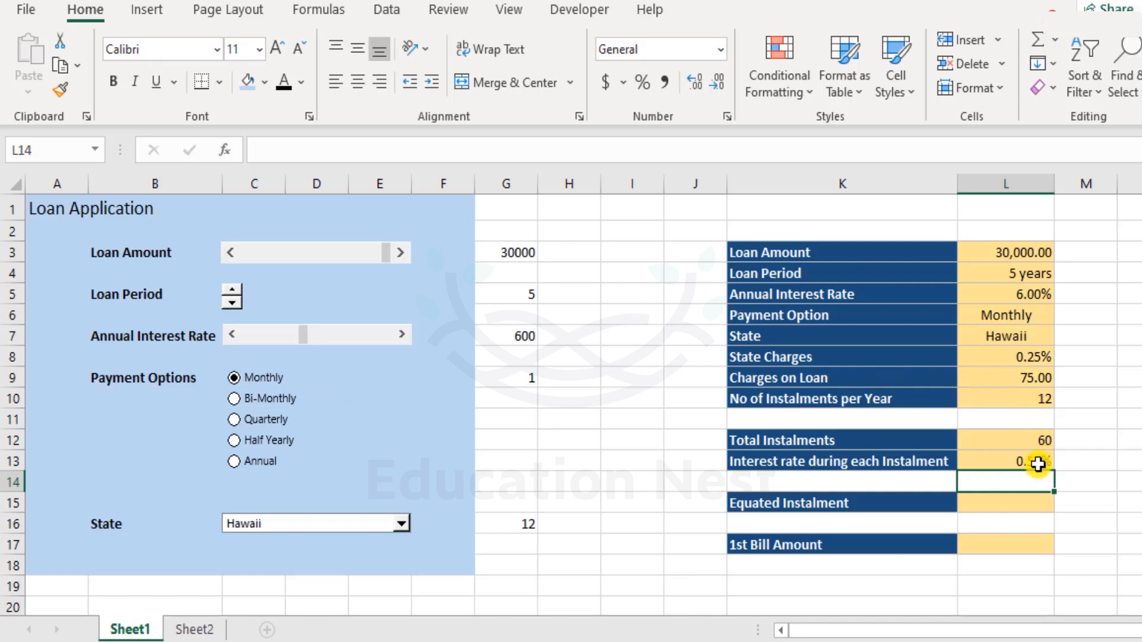
left_click(978, 462)
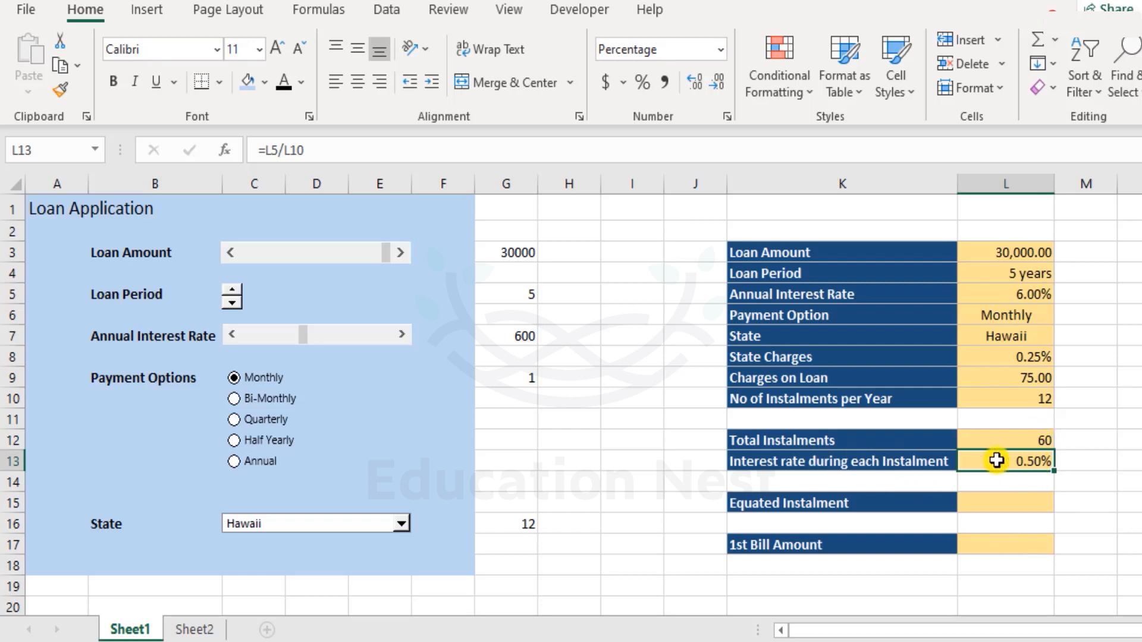
left_click_drag(1035, 440, 1041, 458)
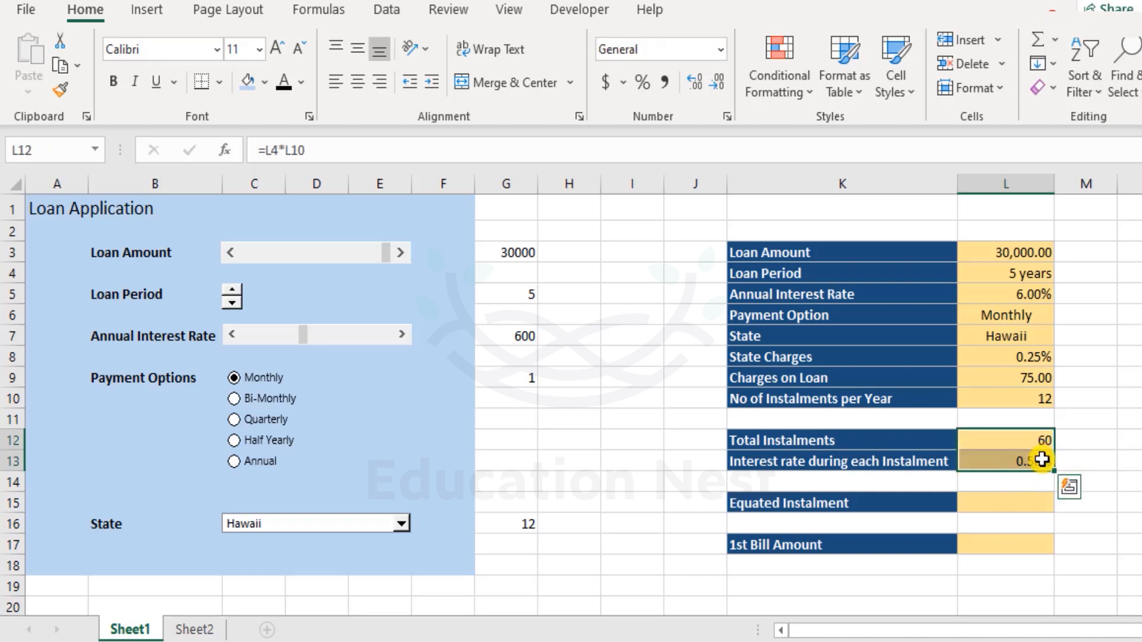
Step: Calculate the Equated Instalment in L15 with =PMT(L13,L12,L3), using the per-instalment rate, total instalments and loan amount
left_click(1021, 503)
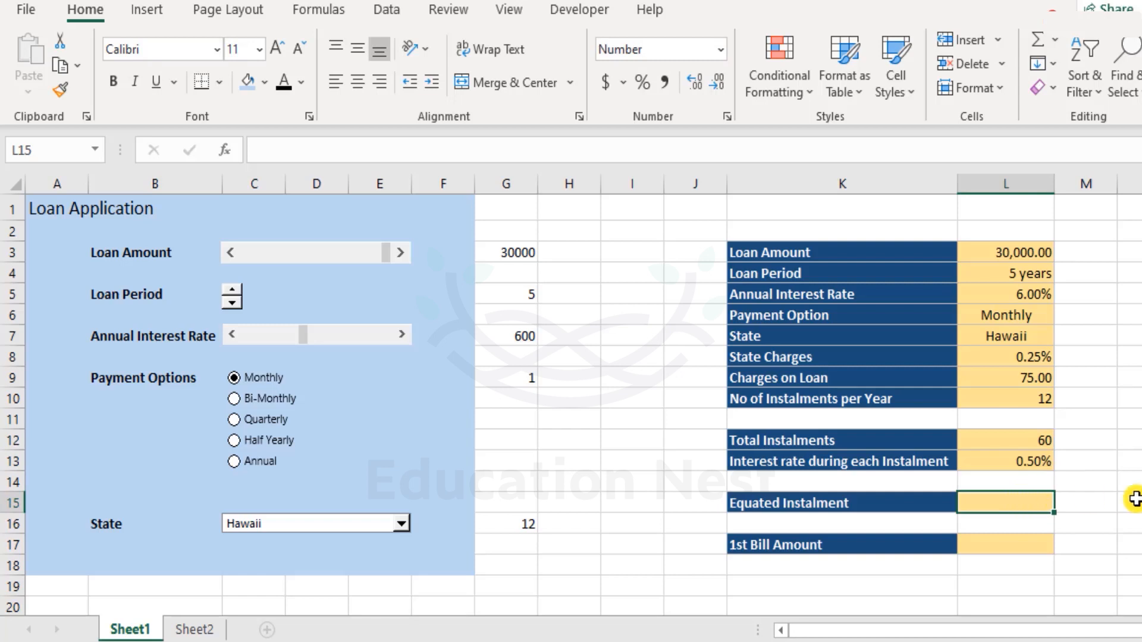
type("=")
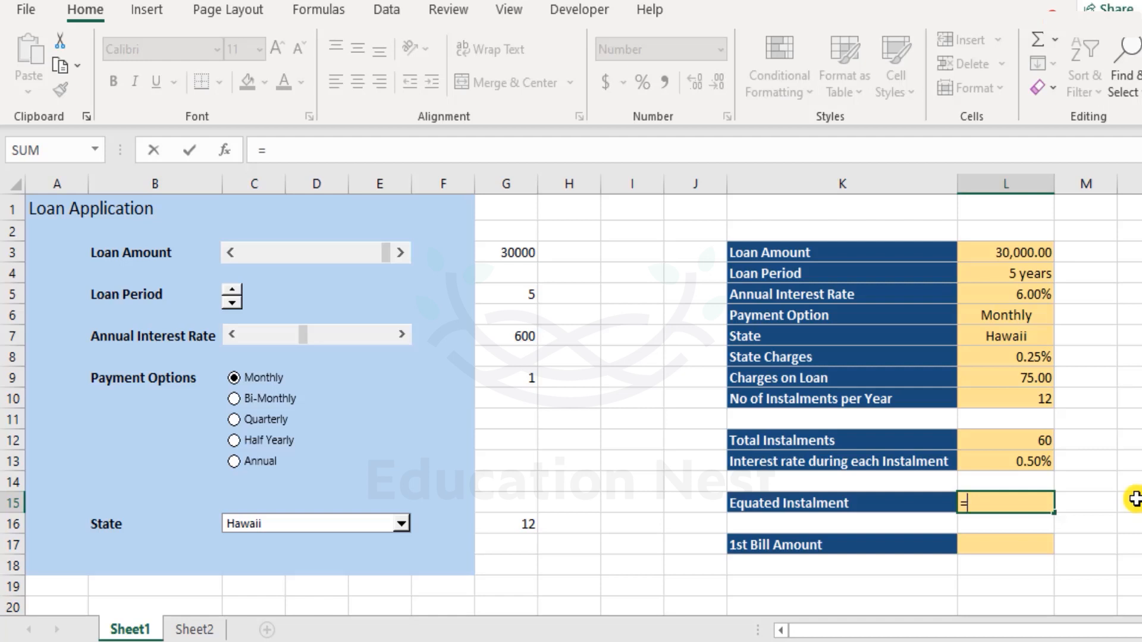
type("pmt")
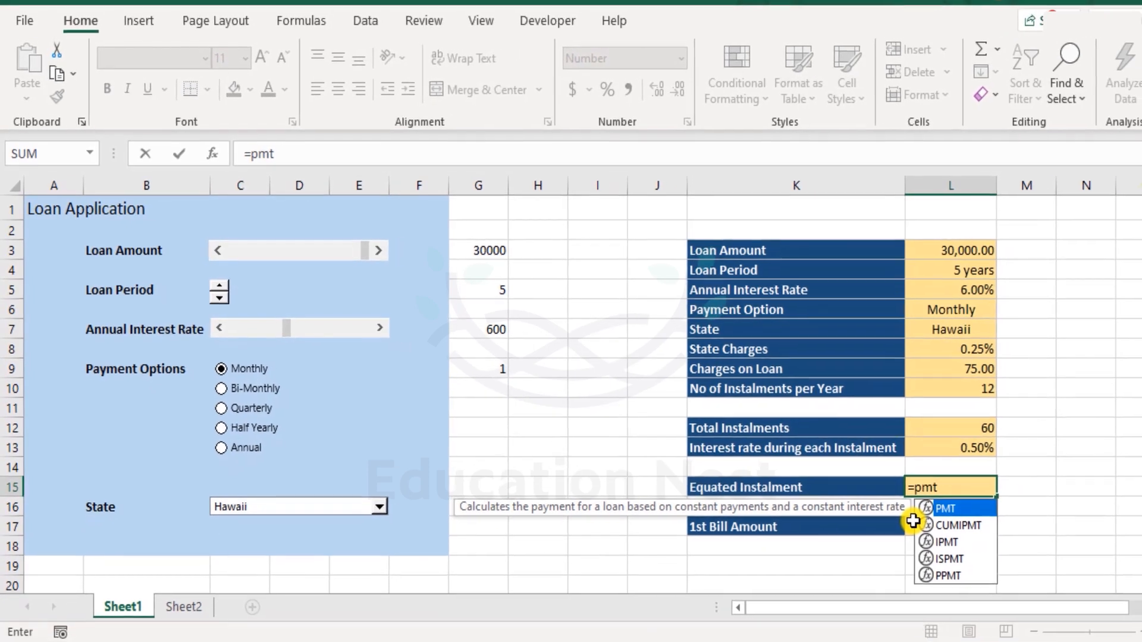
double_click(981, 525)
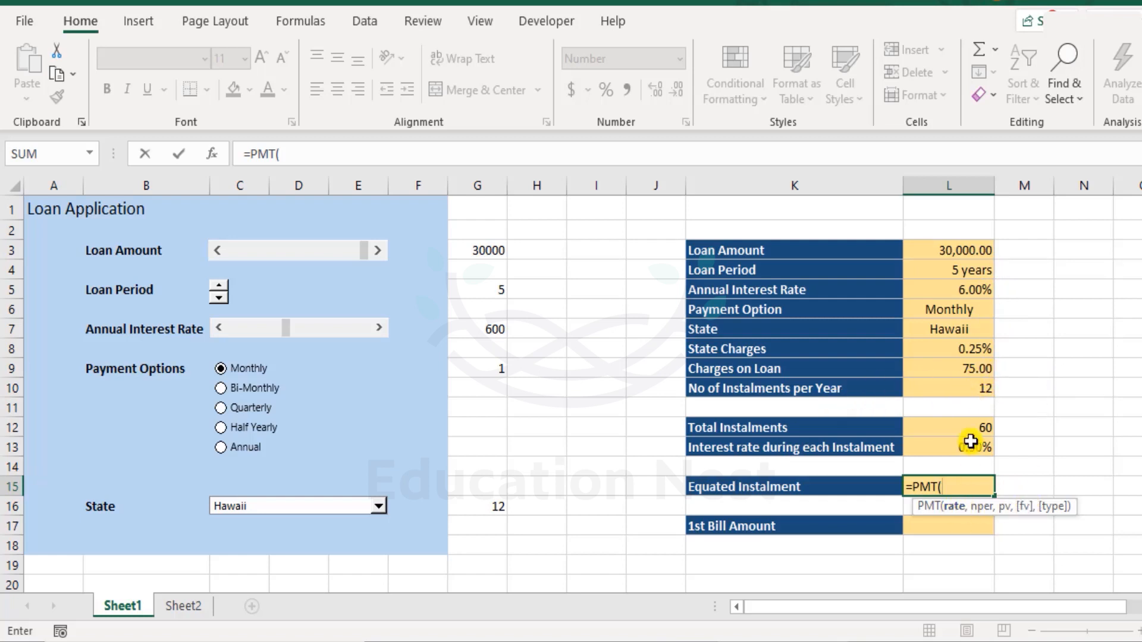
left_click(939, 450)
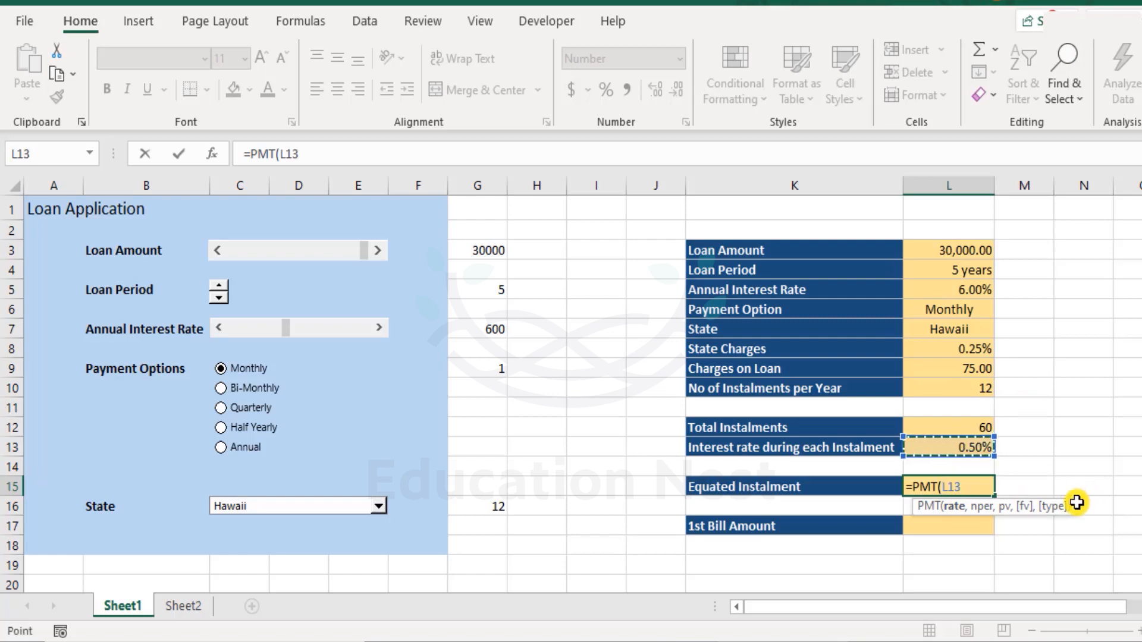
type(",")
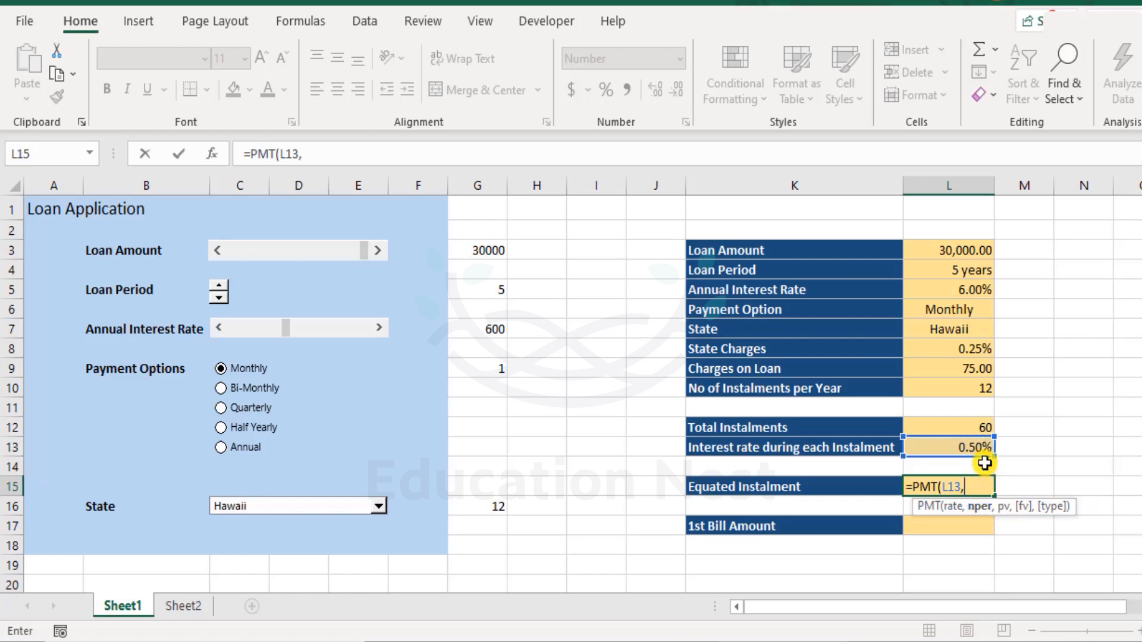
left_click(947, 429)
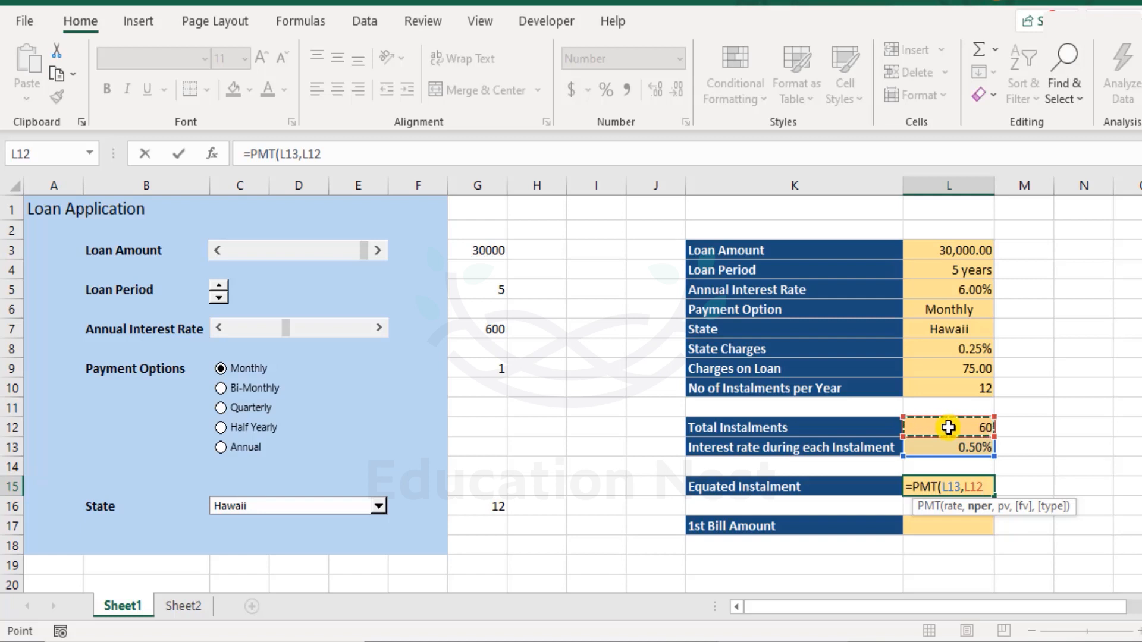
type(",")
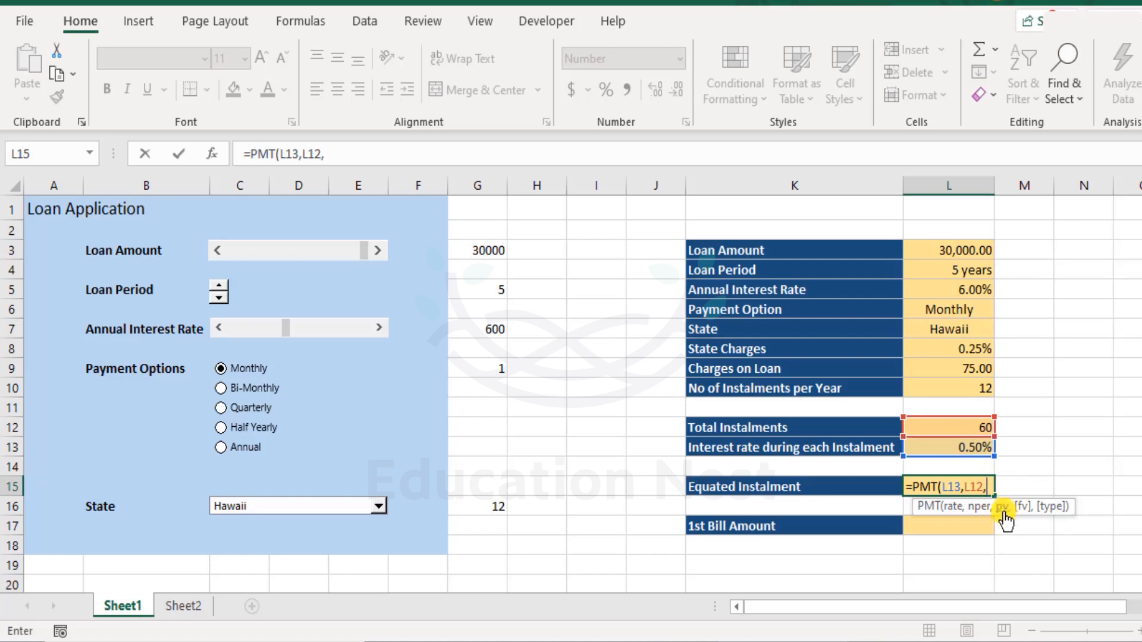
left_click(957, 244)
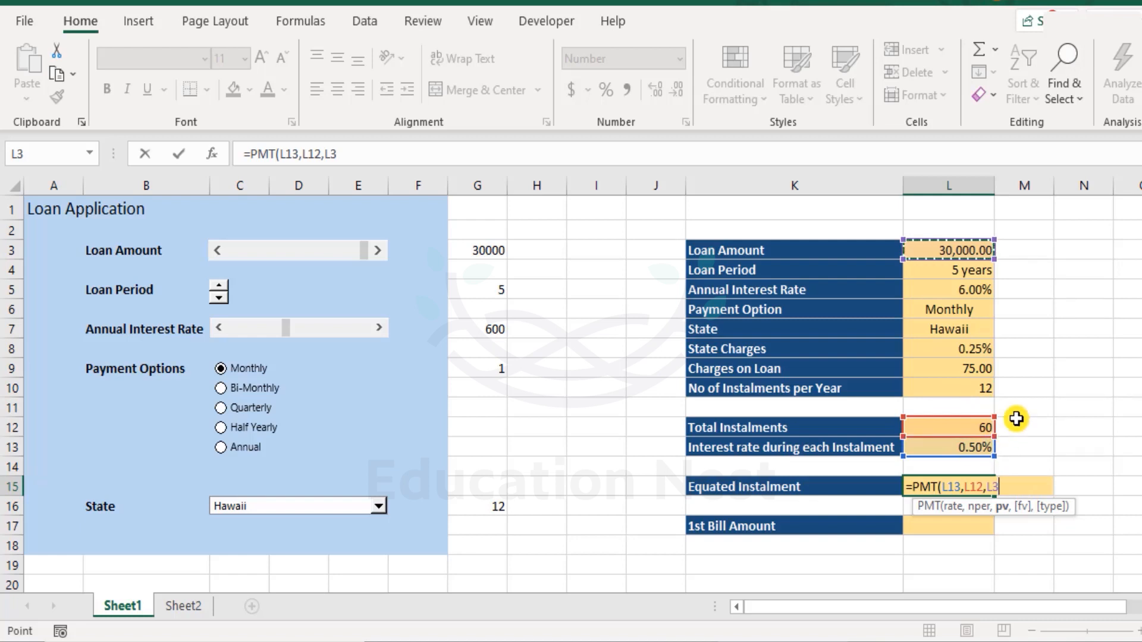
type(")")
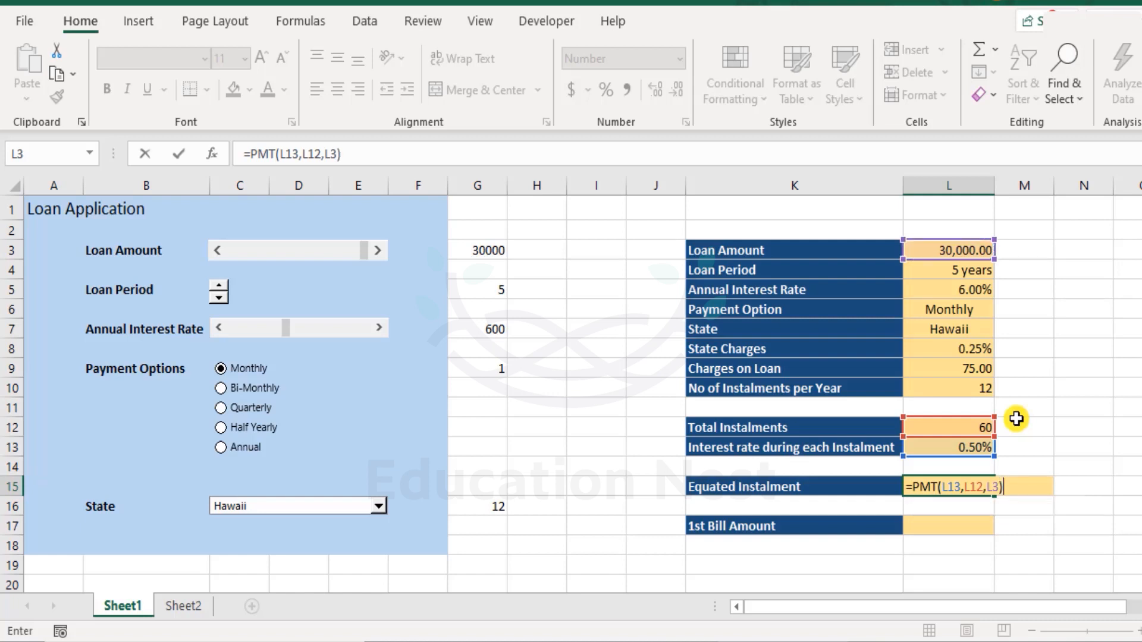
key("Return")
key("Up")
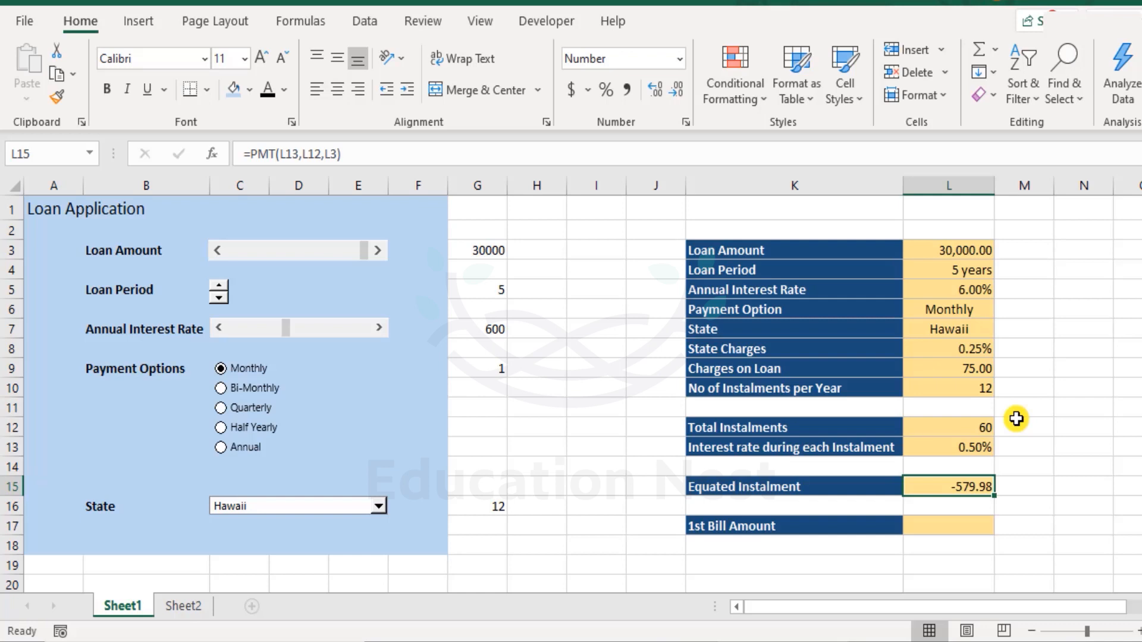
left_click(946, 252)
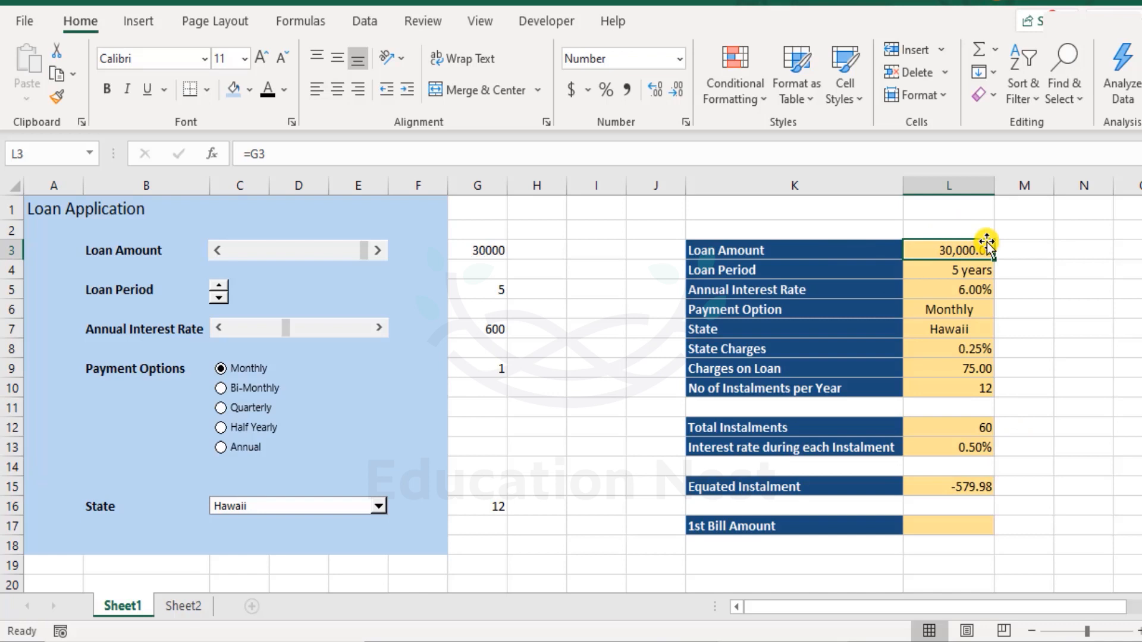
left_click(956, 494)
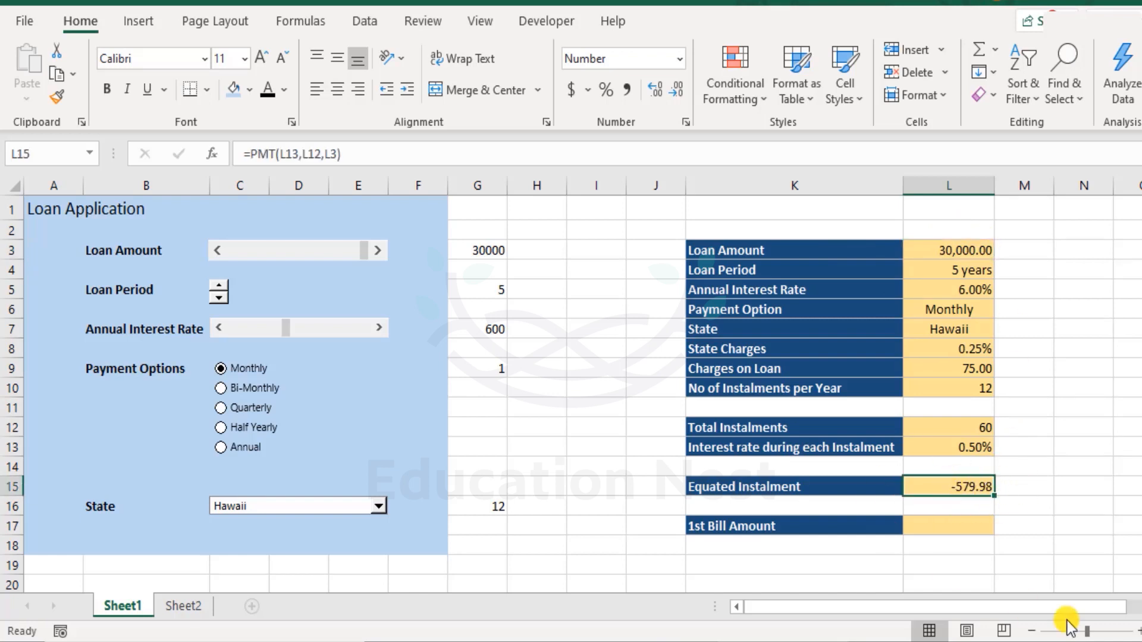
Step: Enter =ABS(L15) in L17 as the 1st Bill Amount to get the Equated Instalment as a positive number
left_click(970, 526)
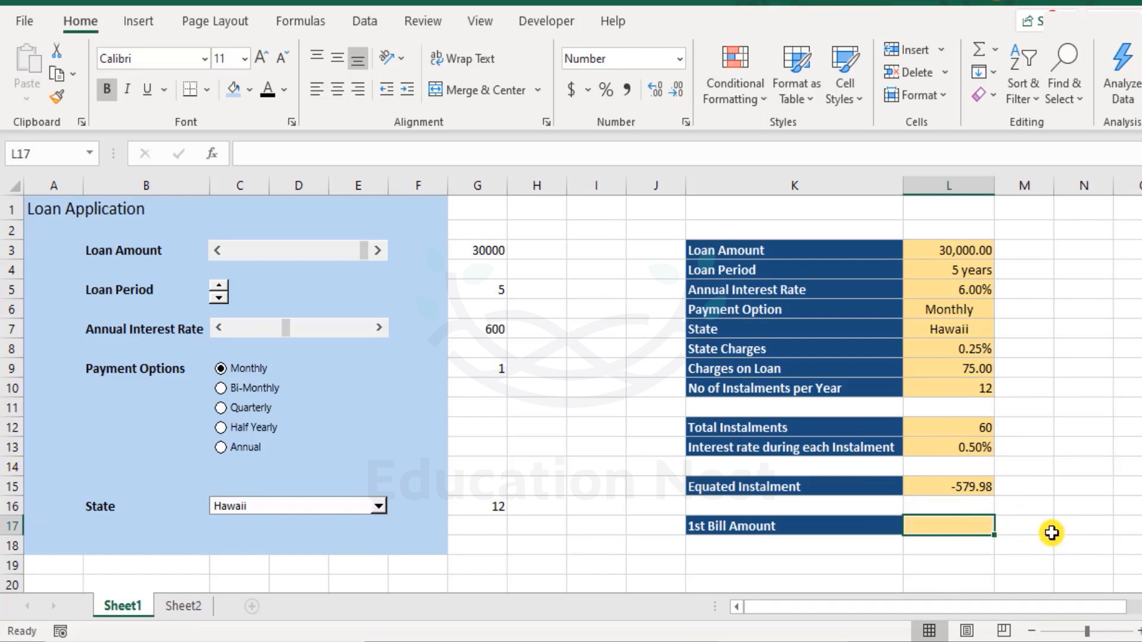
type("=")
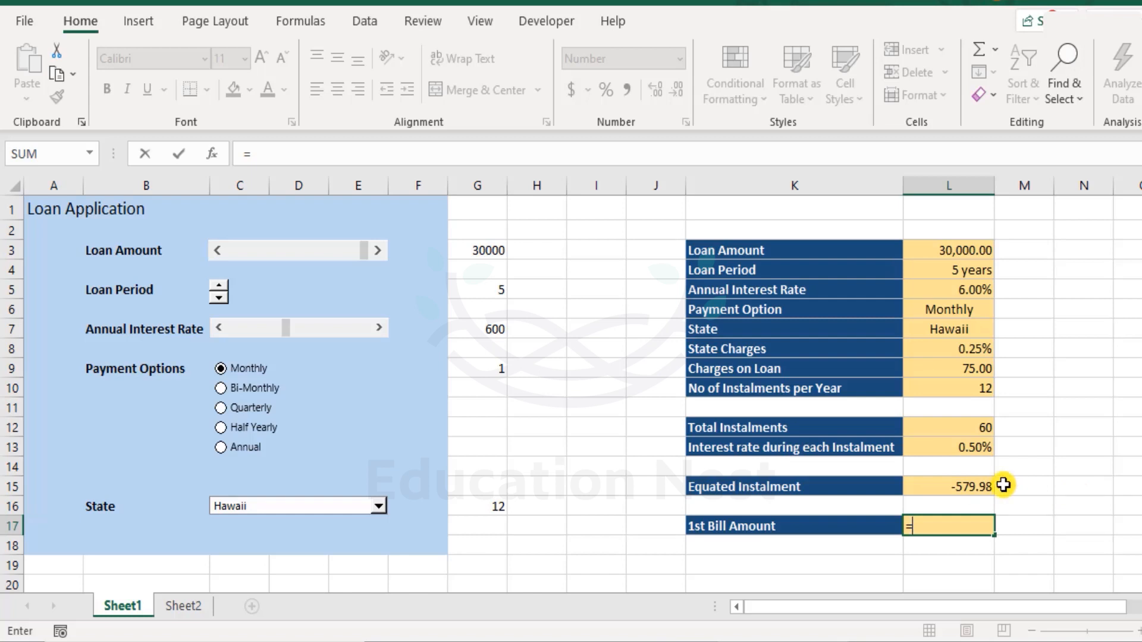
type("abs")
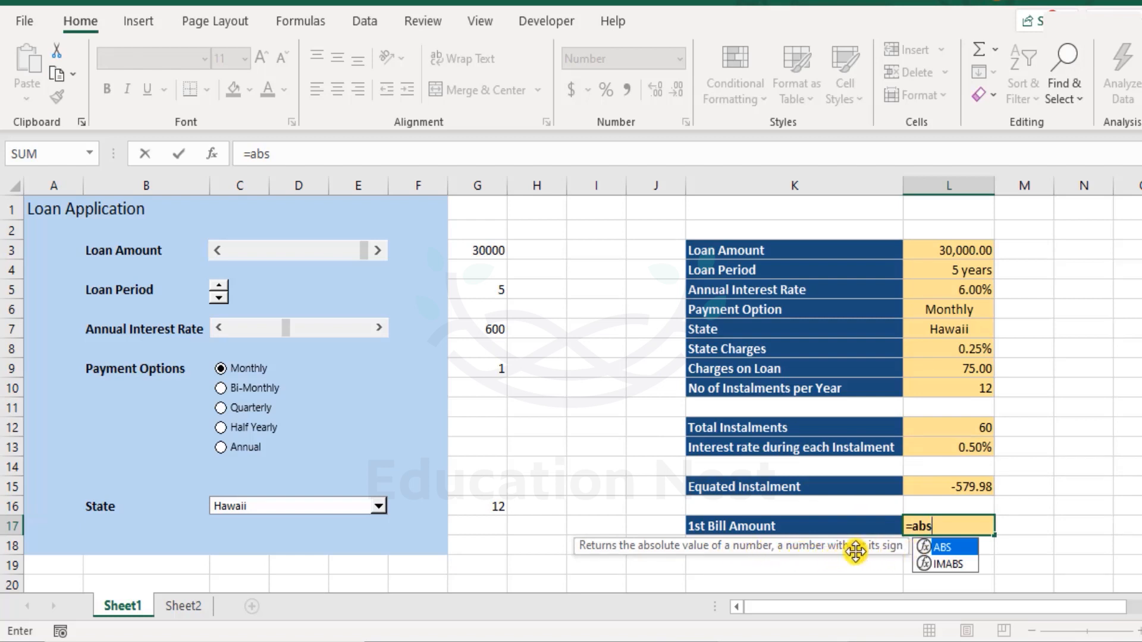
double_click(929, 547)
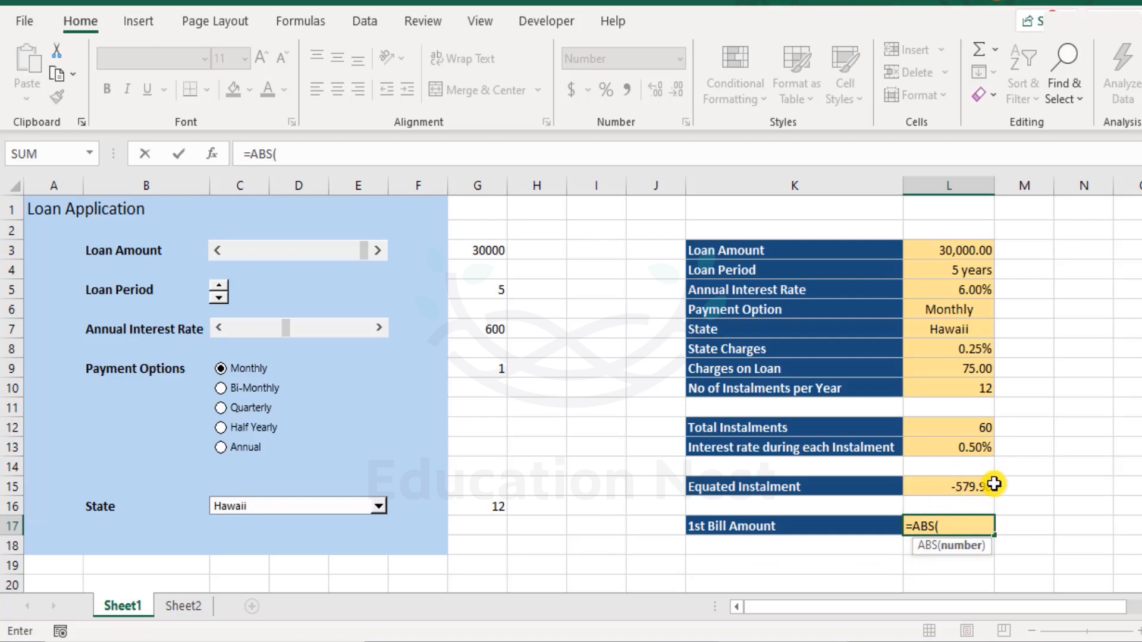
left_click(974, 485)
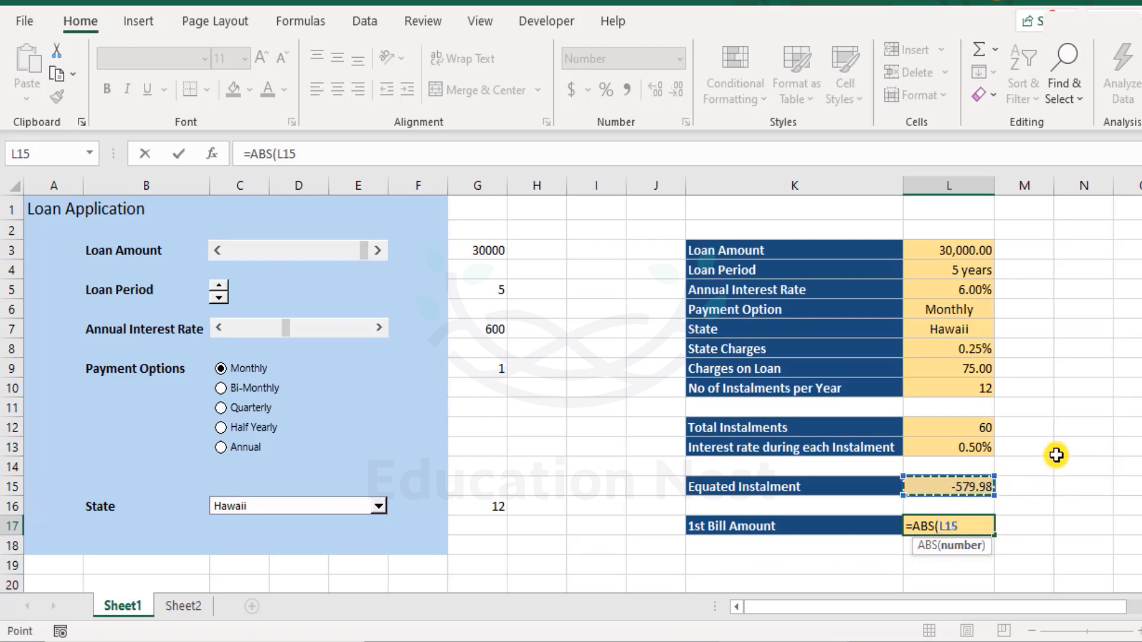
type(")")
key("Return")
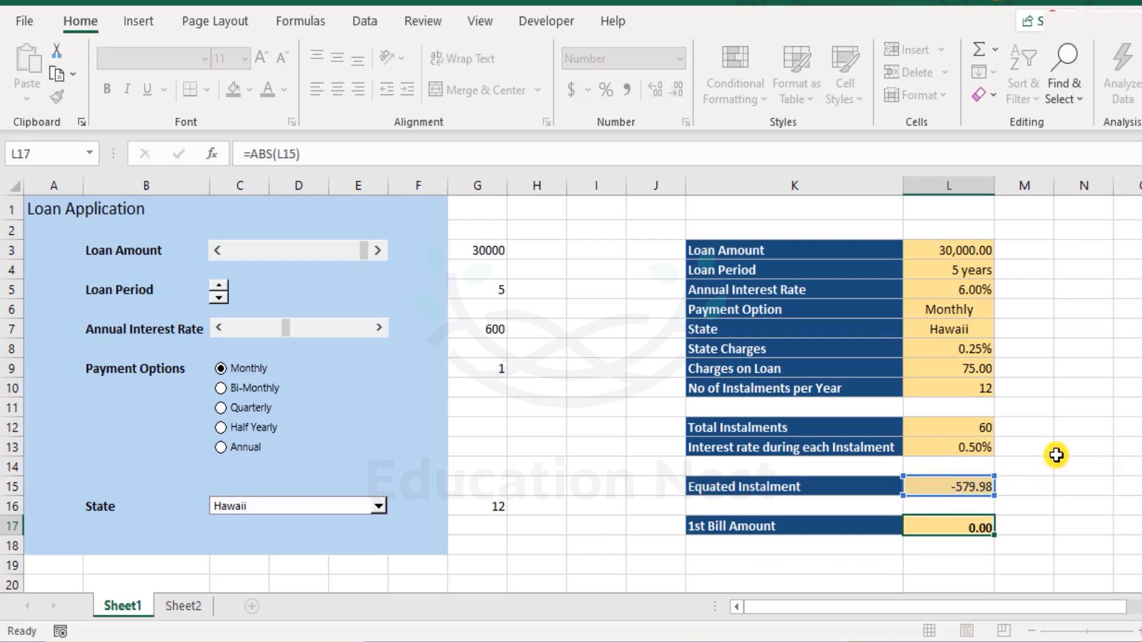
key("Up")
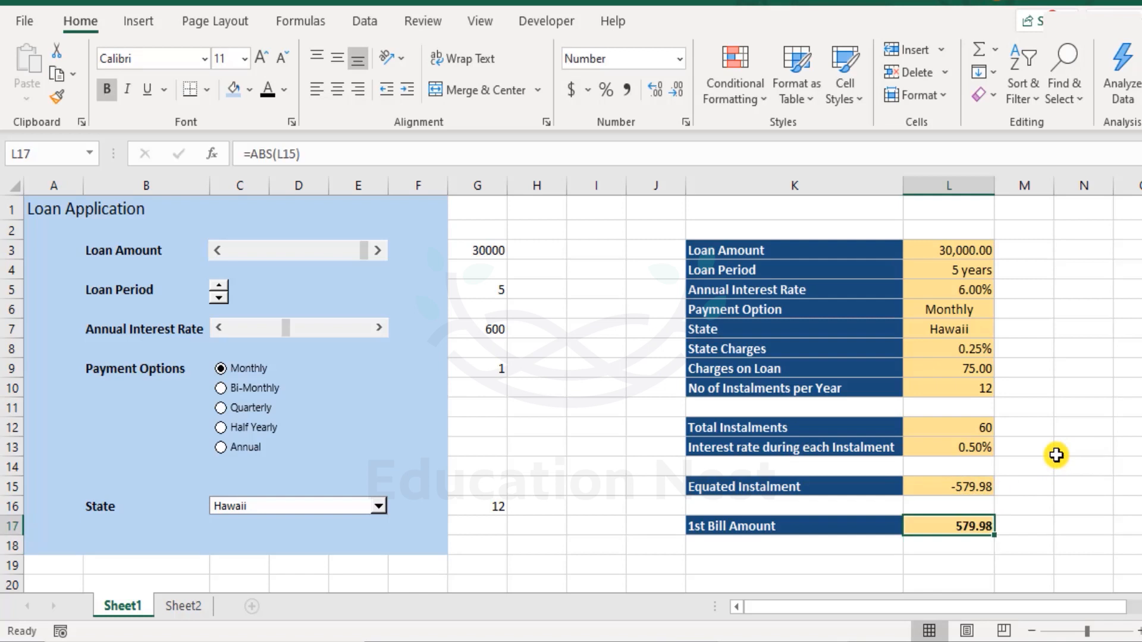
Step: Add the Charges on Loan to the 1st Bill Amount formula in L17, making it =ABS(L15)+L9
key("F2")
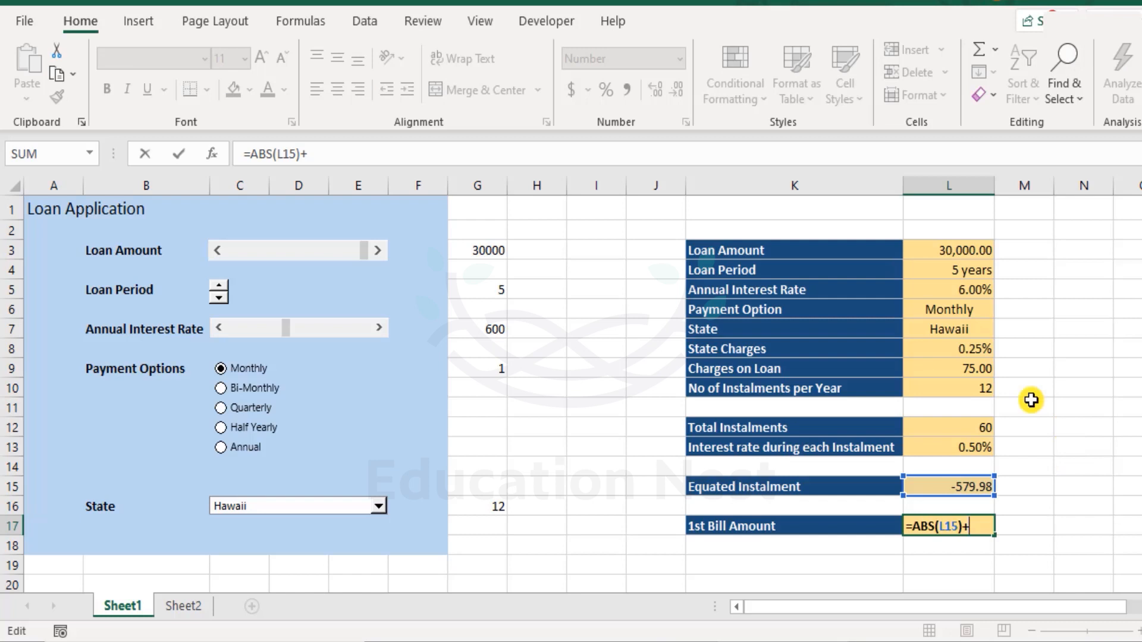
type("+")
left_click(956, 365)
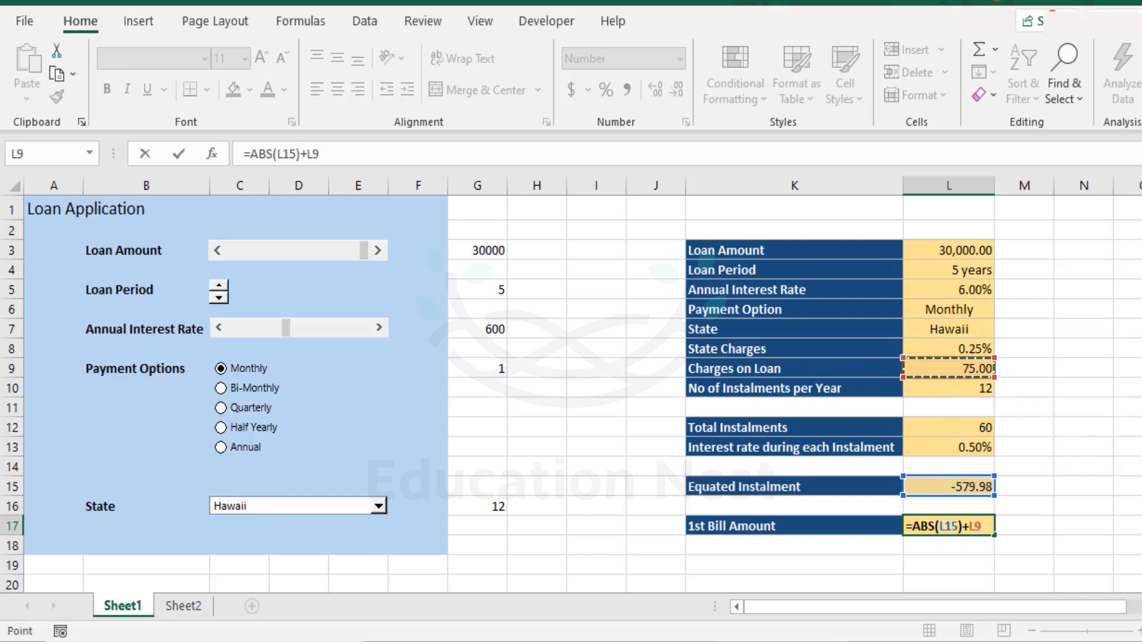
key("ctrl+Return")
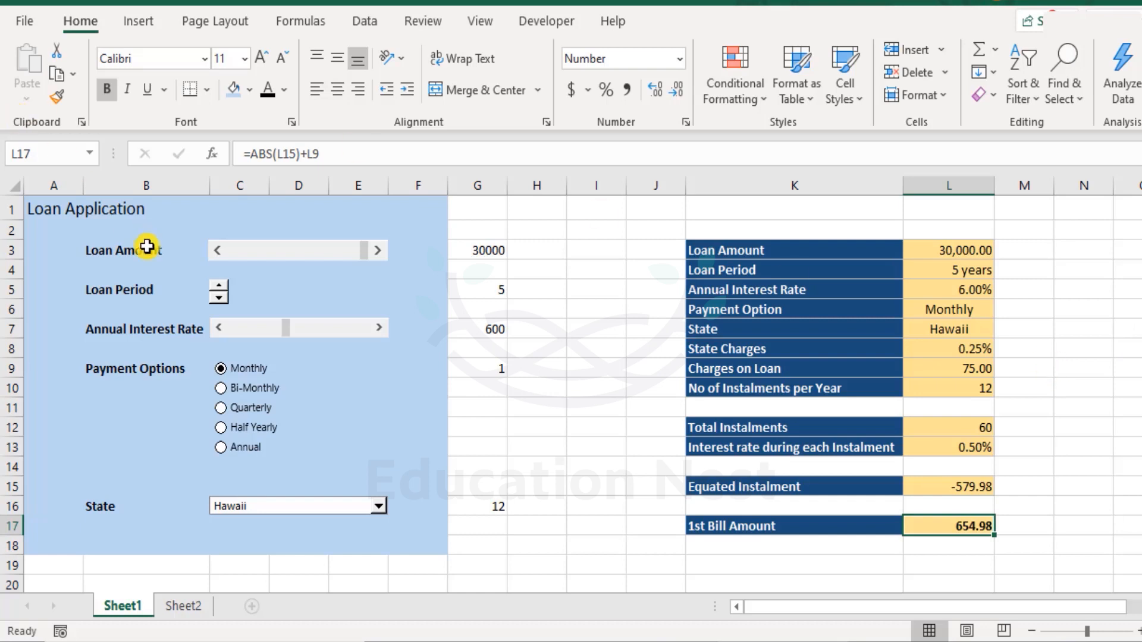
Step: Reduce the Loan Period to 3 years and set the payment option to Quarterly
left_click(220, 300)
left_click(220, 300)
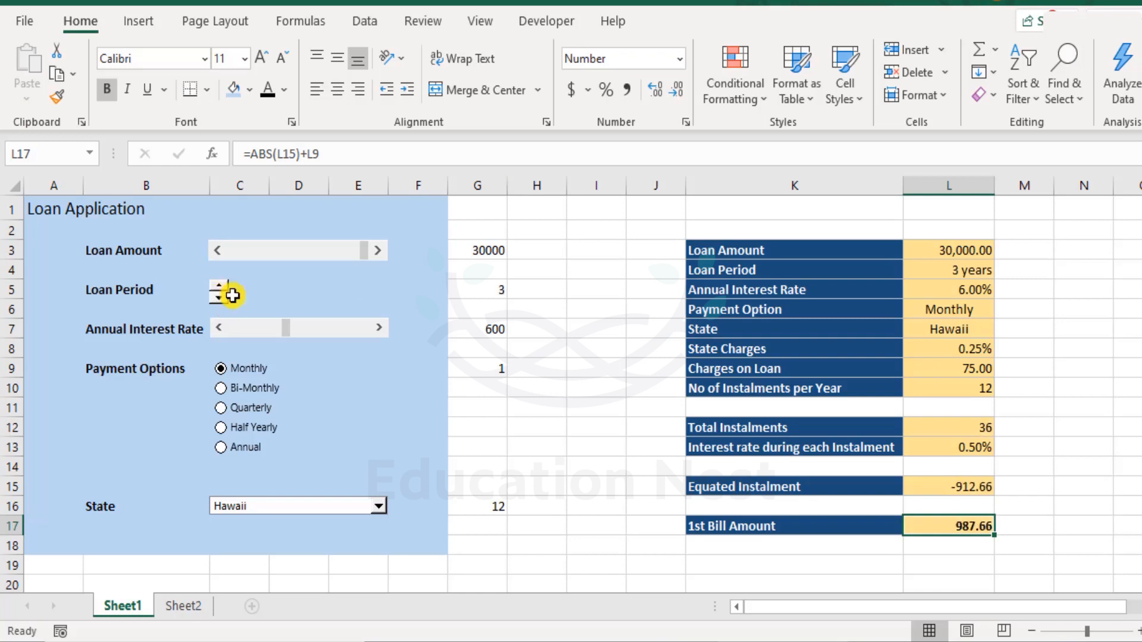
left_click(221, 410)
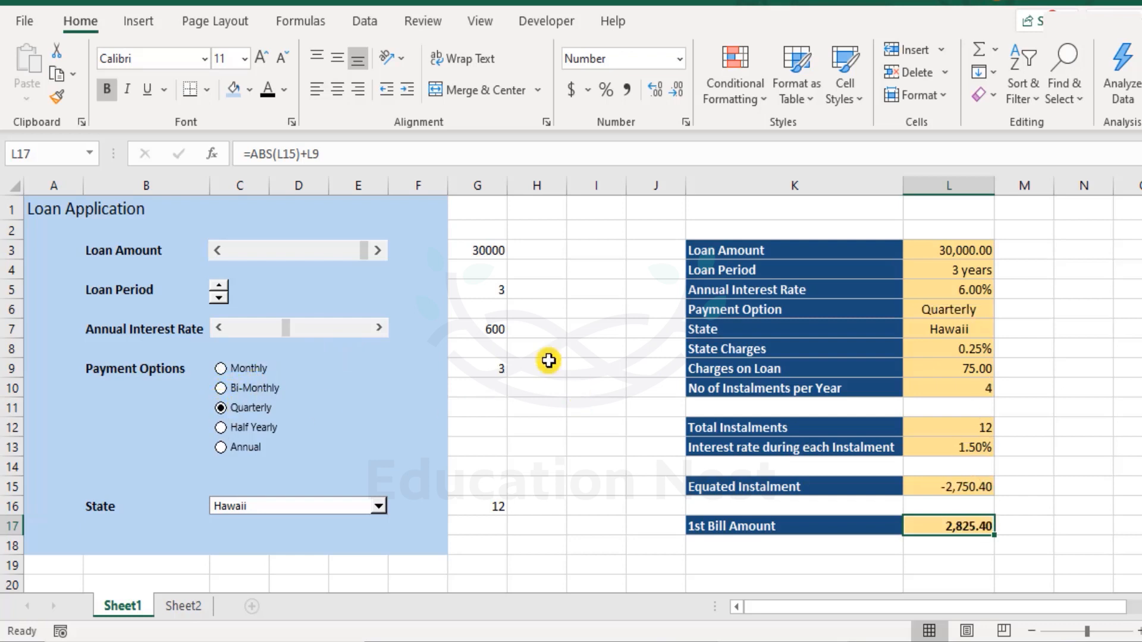
Step: Review the formulas for instalments per year, total instalments, interest per instalment, Equated Instalment, 1st Bill Amount and Charges on Loan
left_click(966, 388)
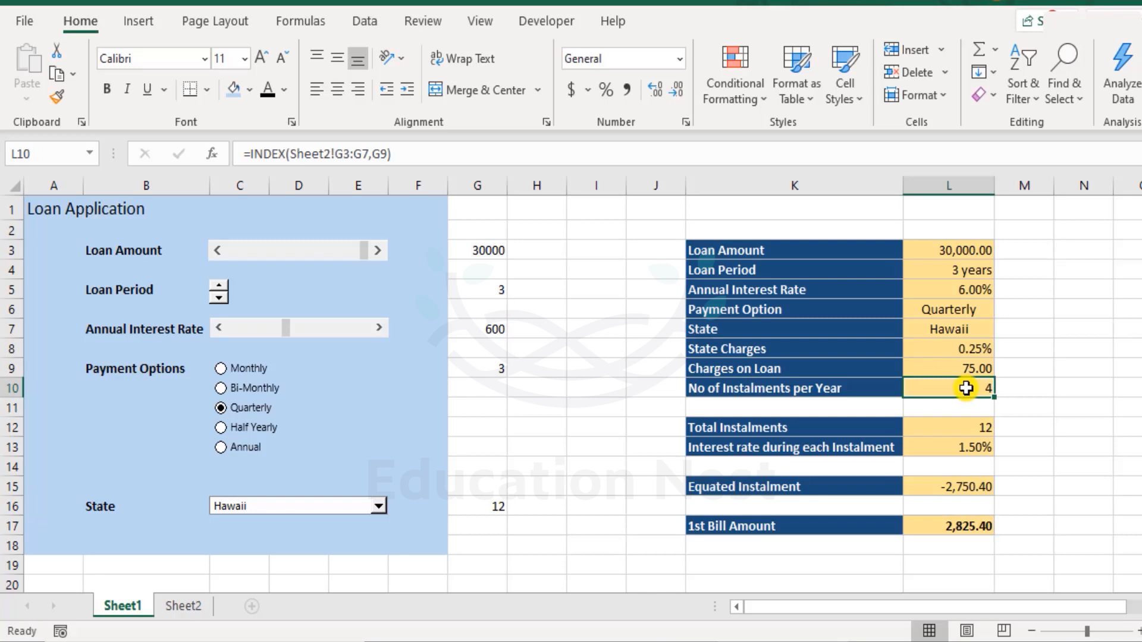
left_click(975, 423)
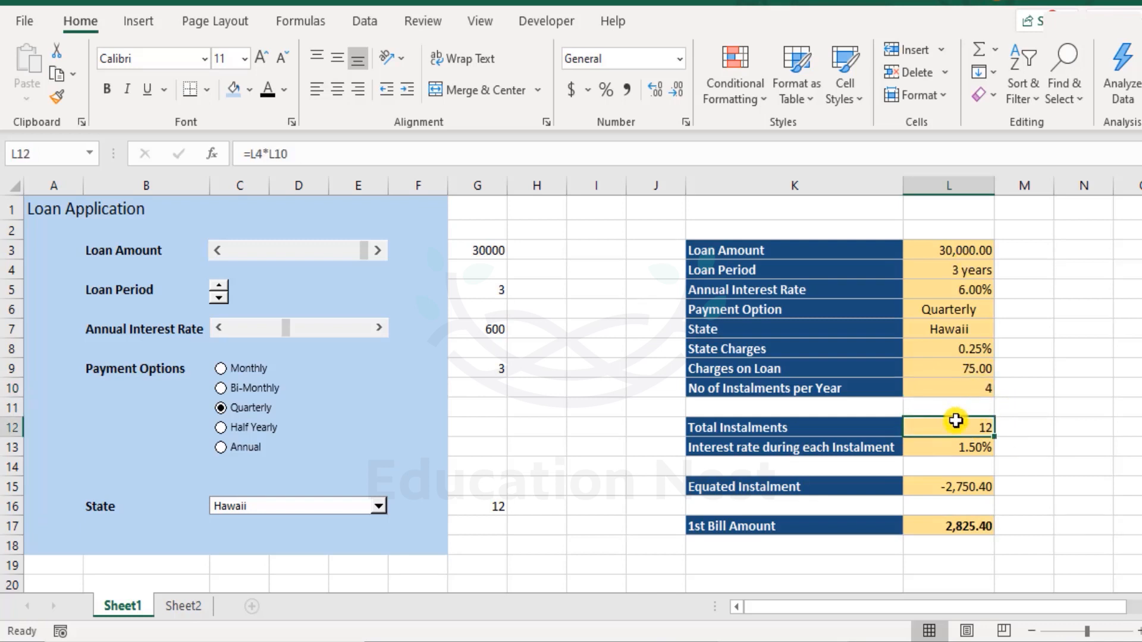
left_click(950, 446)
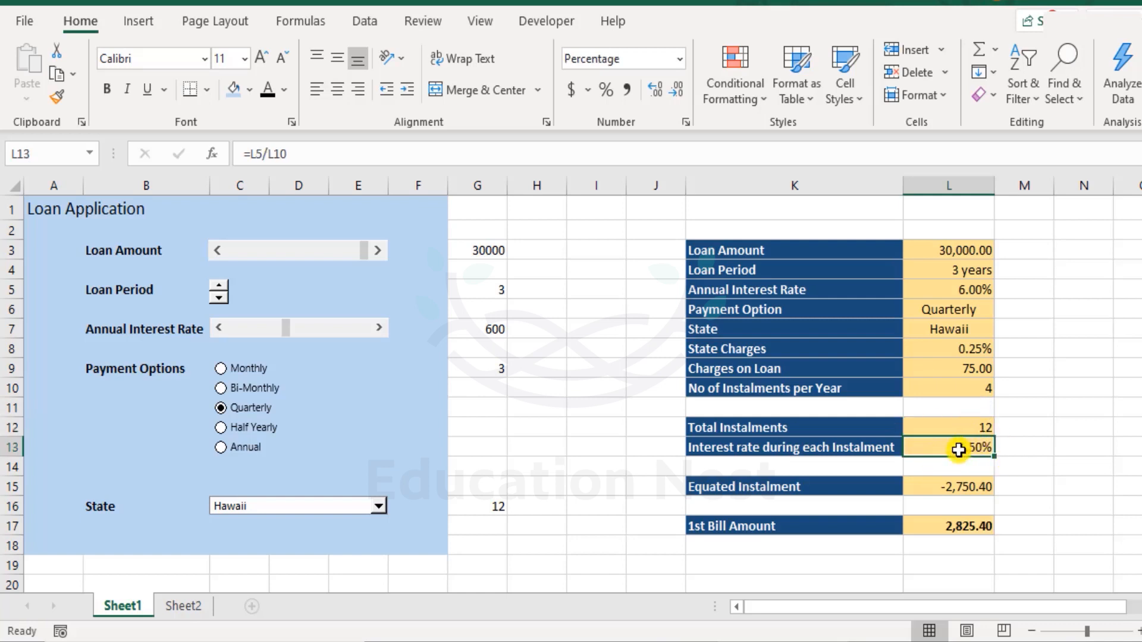
double_click(959, 450)
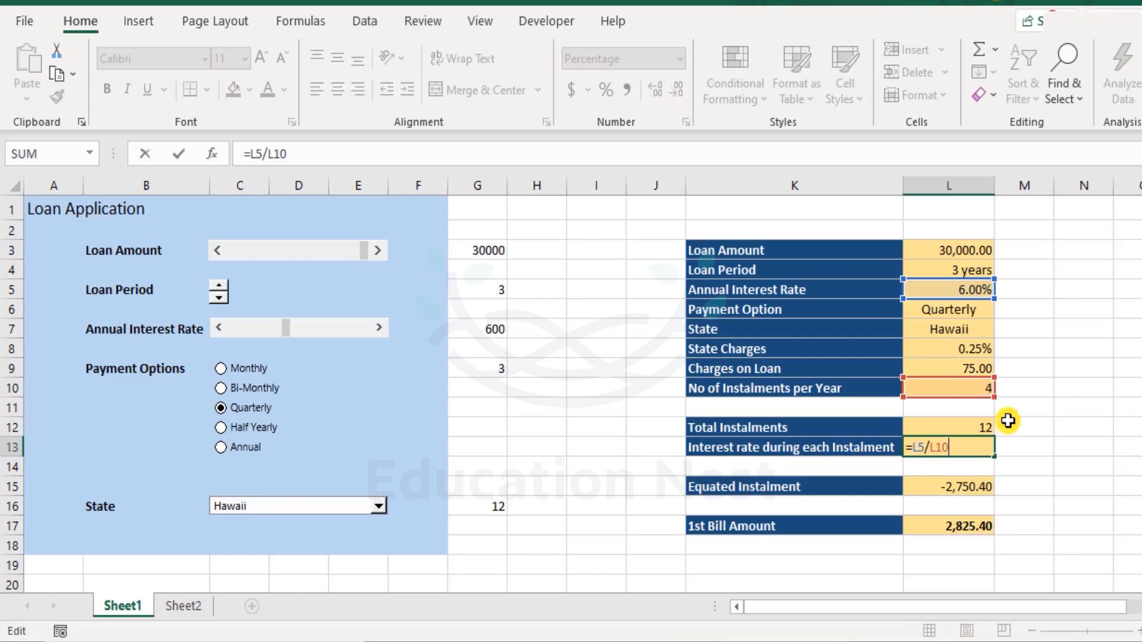
key("Escape")
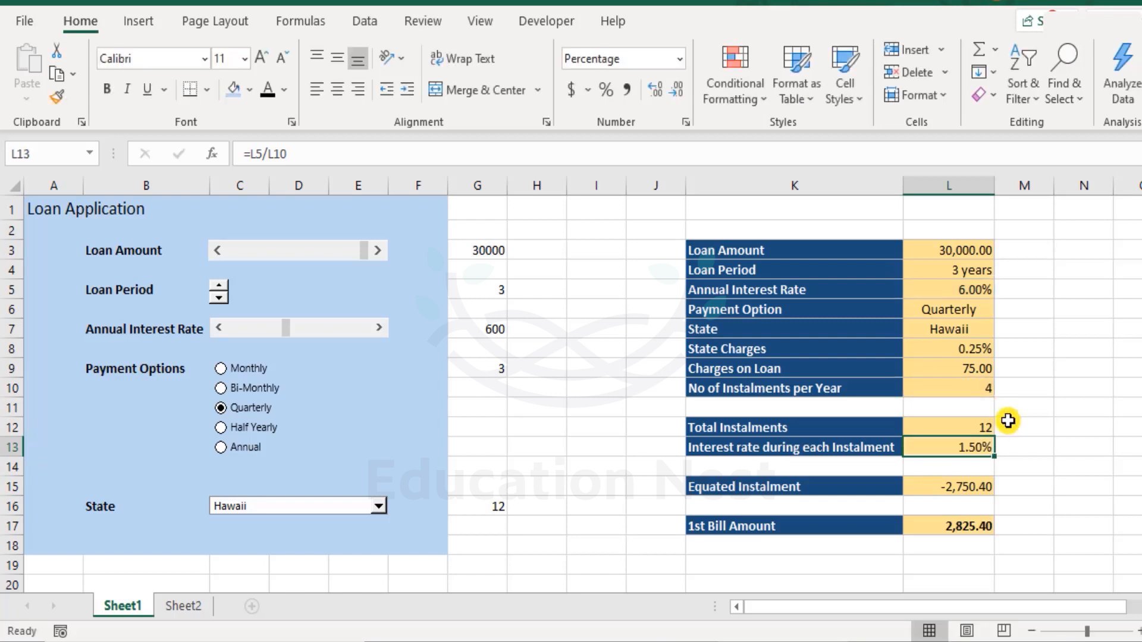
double_click(949, 489)
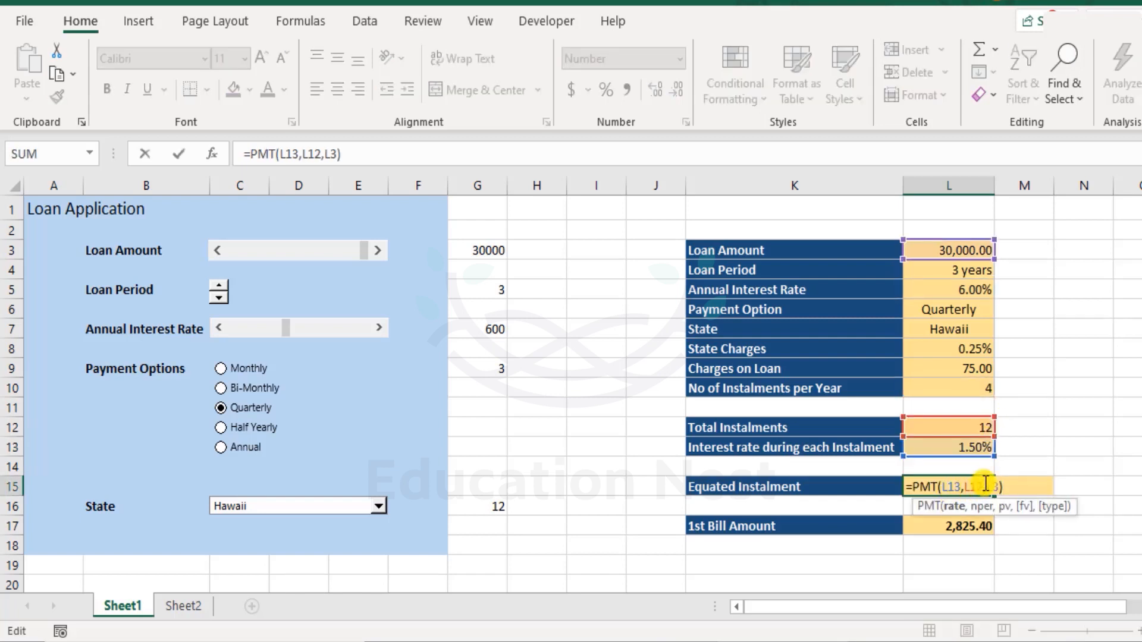
key("Escape")
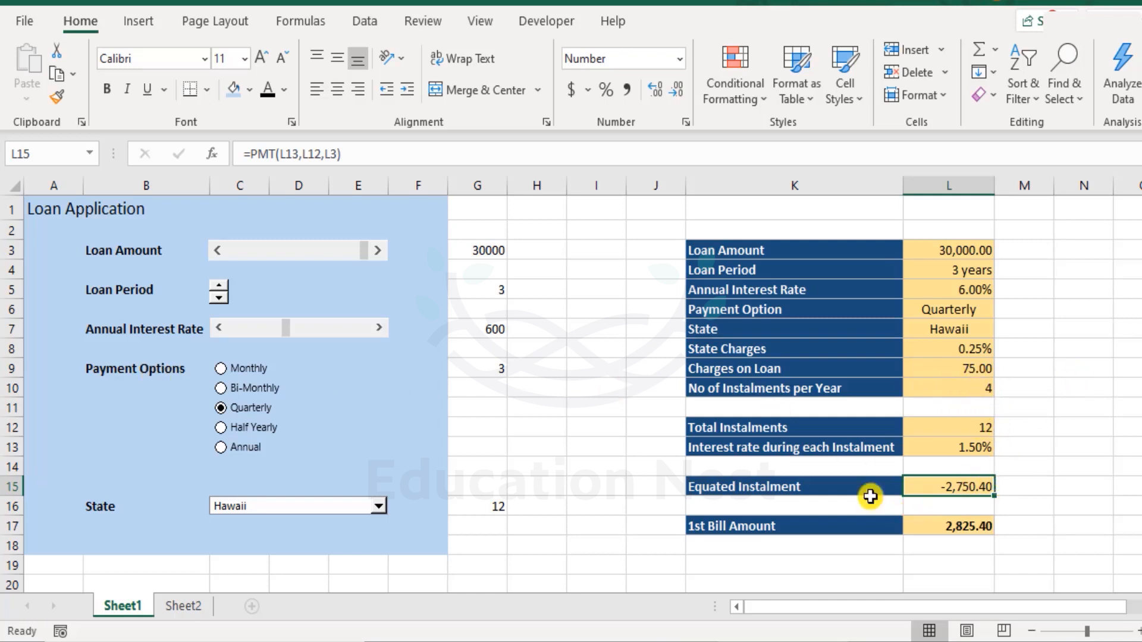
left_click(991, 528)
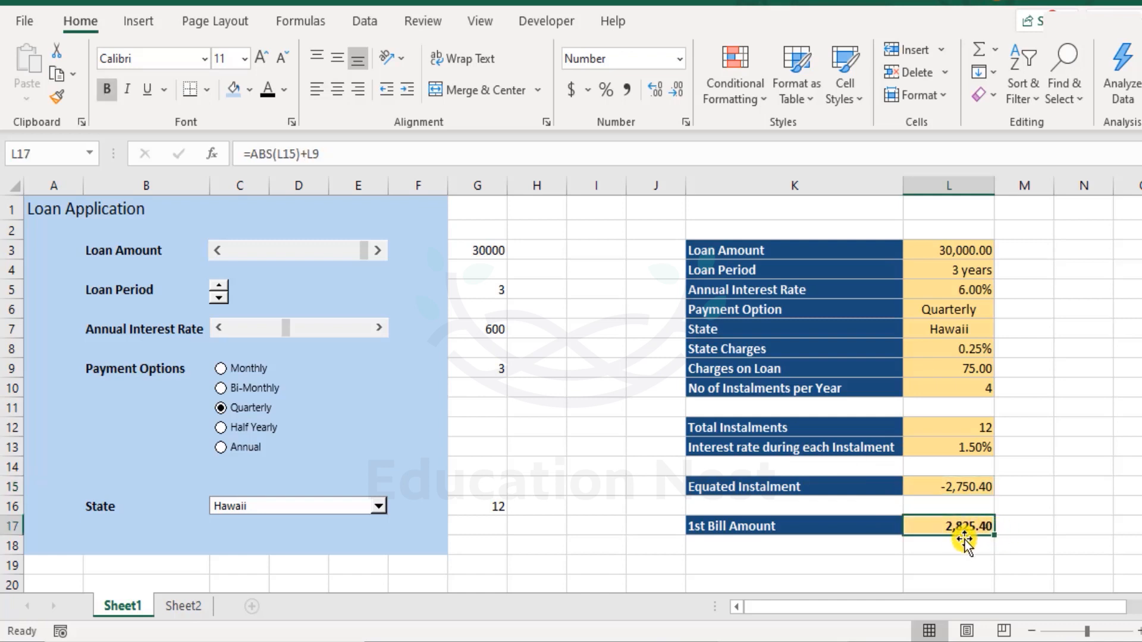
left_click(983, 369)
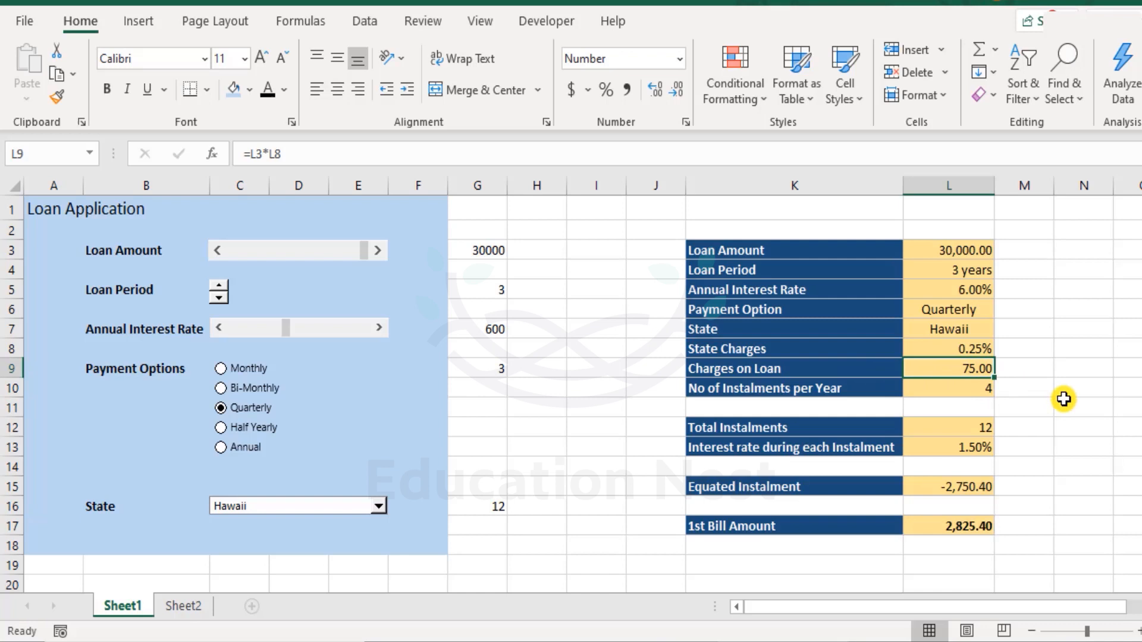
Step: Change the loan application's State to Missouri
left_click(379, 507)
left_click(379, 451)
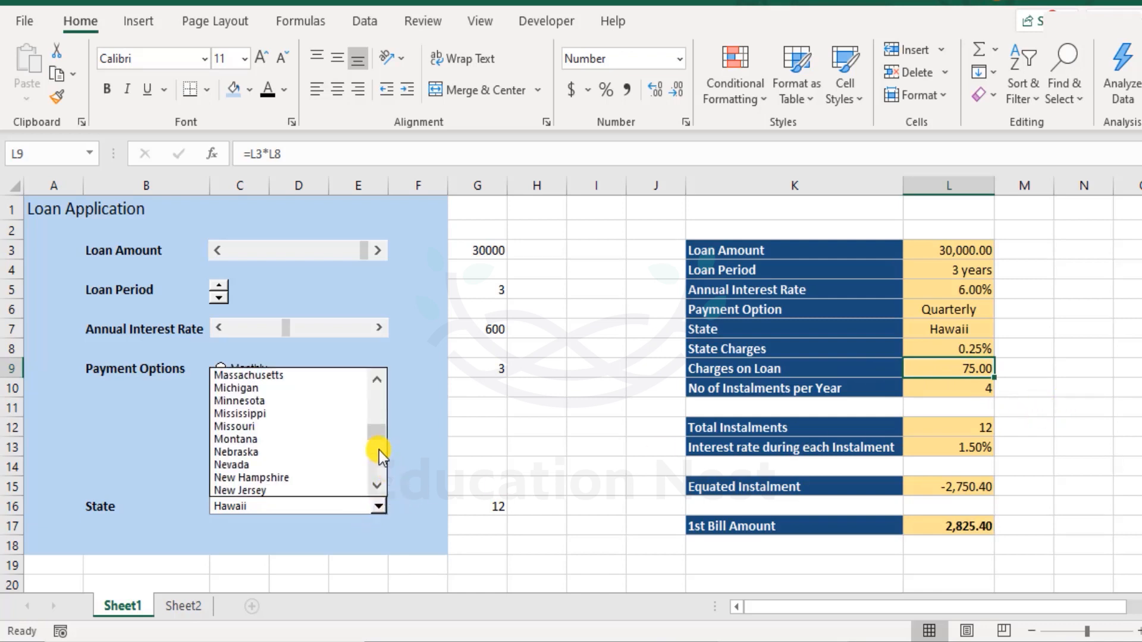
left_click(272, 427)
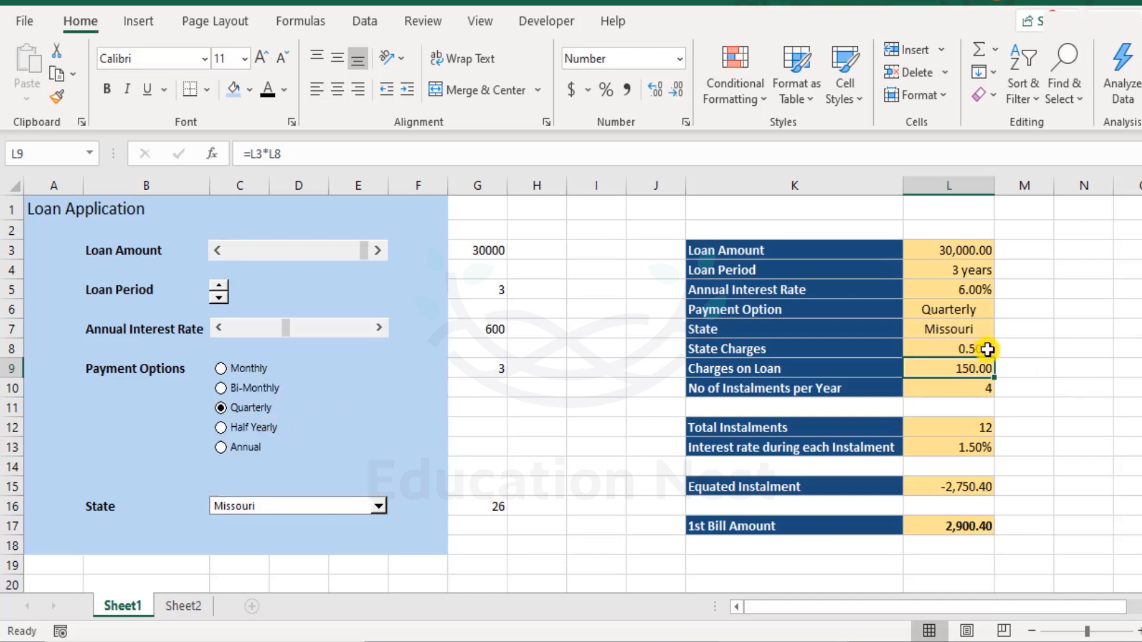
Step: Set the State to New York and check the 1st Bill Amount in L17 and the Equated Instalment in L15
left_click(379, 507)
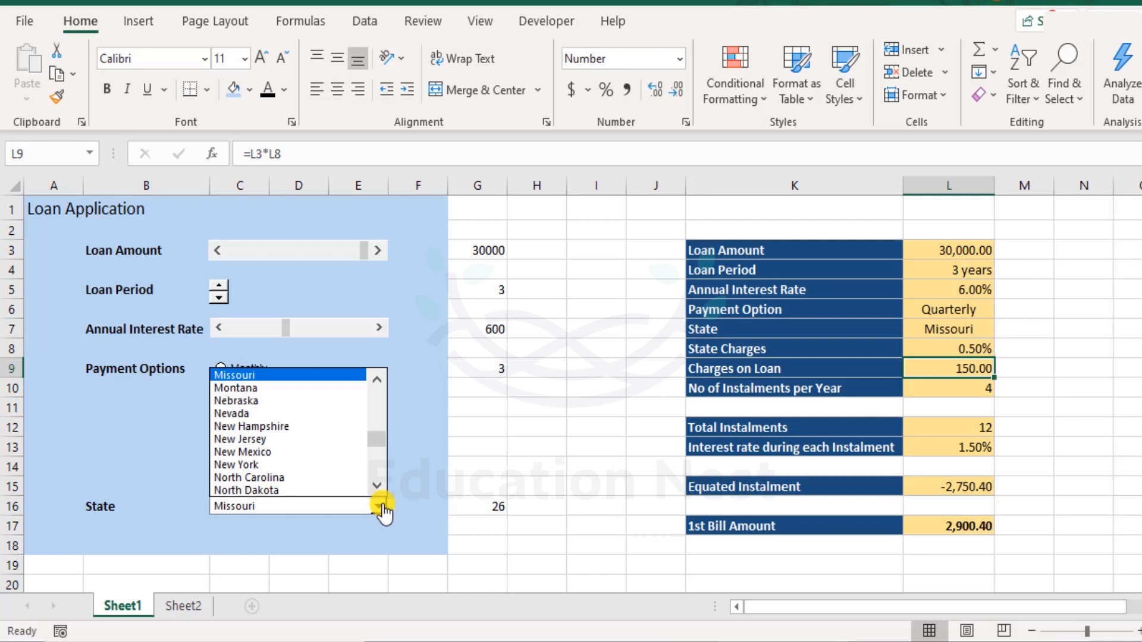
left_click(357, 464)
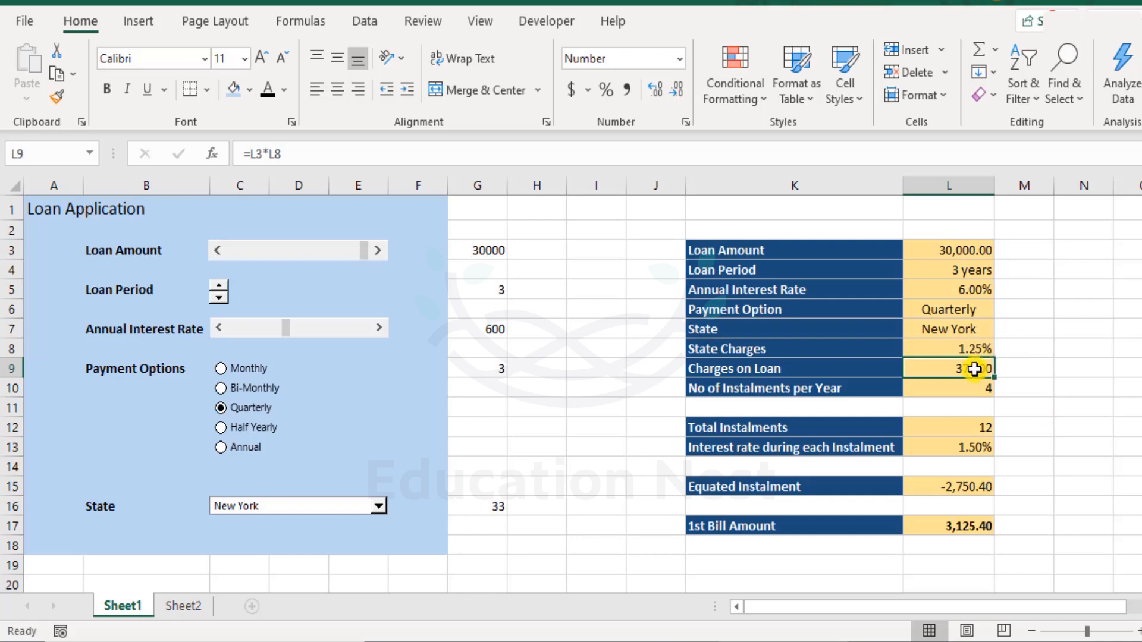
left_click(942, 527)
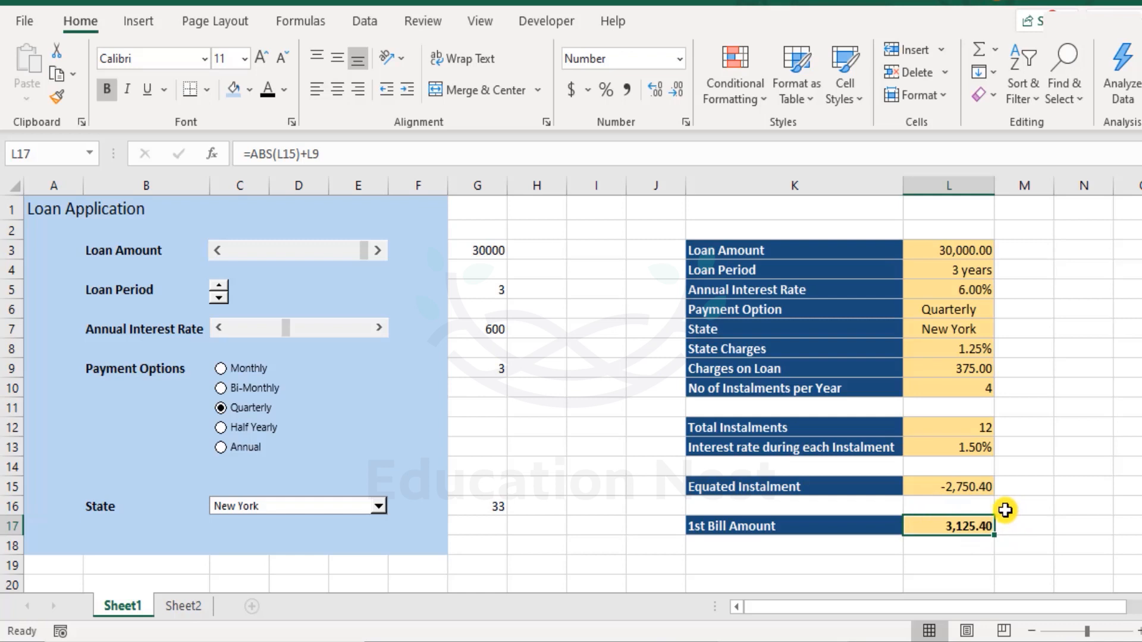
left_click(987, 488)
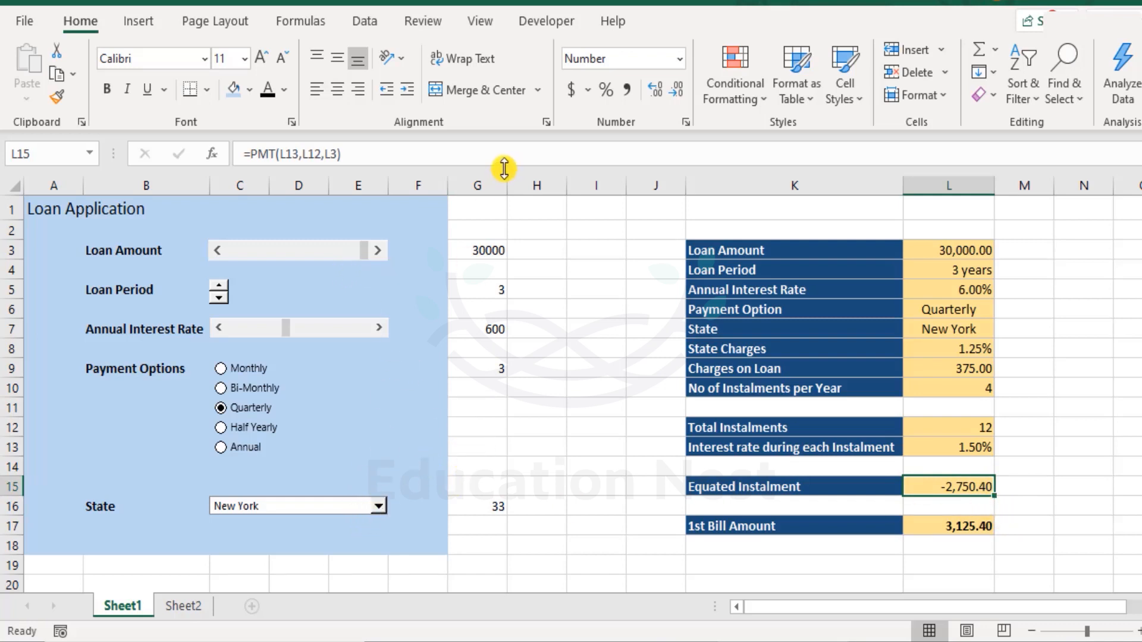
Step: Show the Form Controls and ActiveX Controls available for insertion into the sheet
left_click(492, 18)
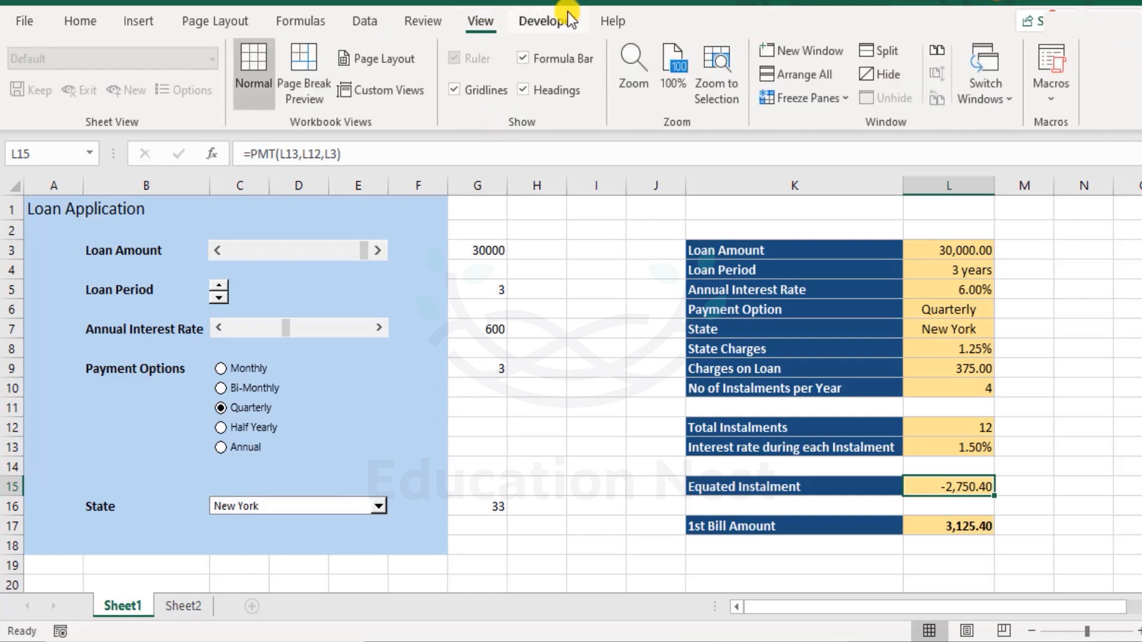
left_click(568, 15)
left_click(537, 208)
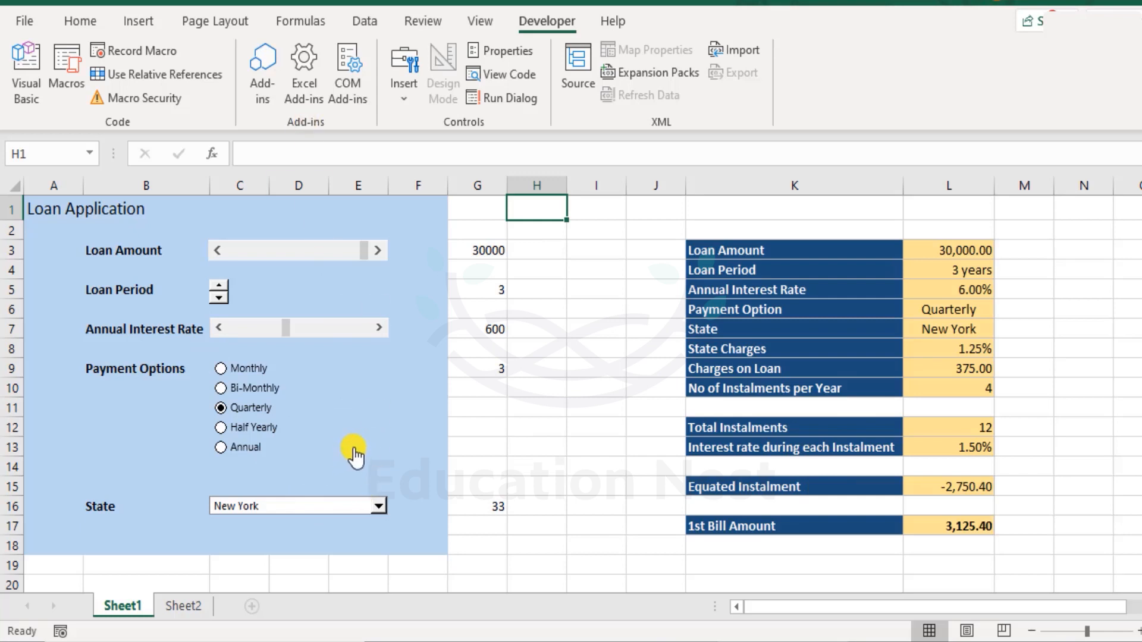
left_click(410, 87)
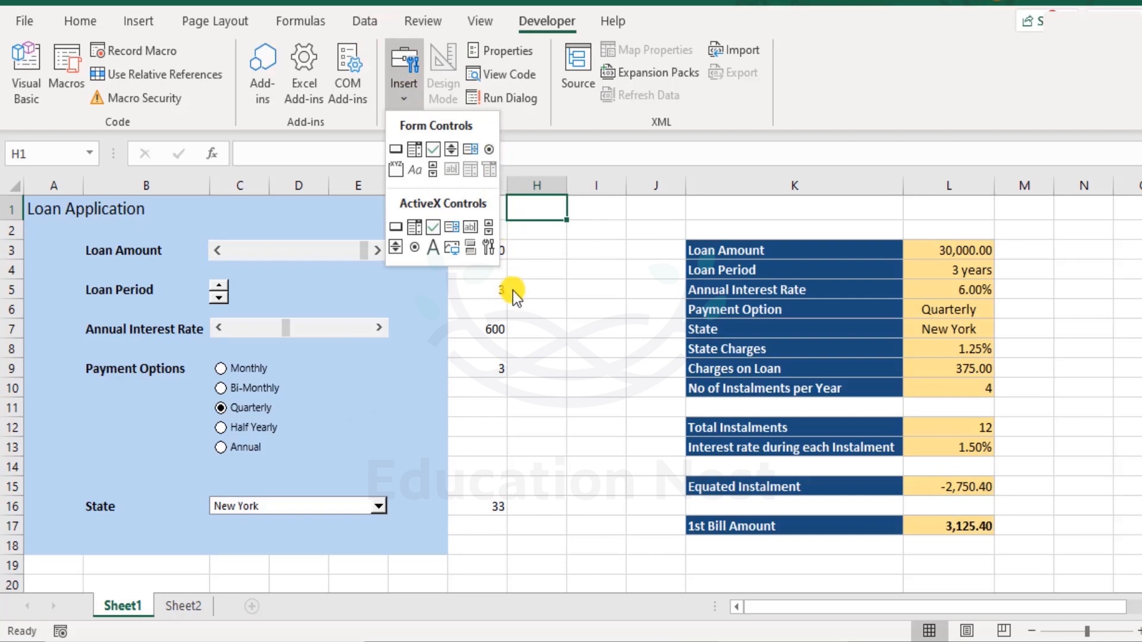